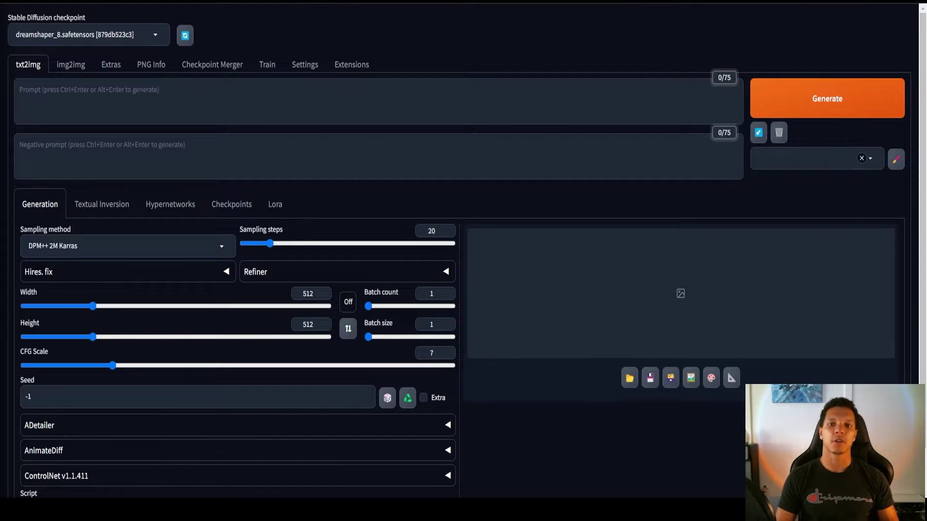
Search the available extensions for 'prompt travel', then check the installed extensions.
click(357, 67)
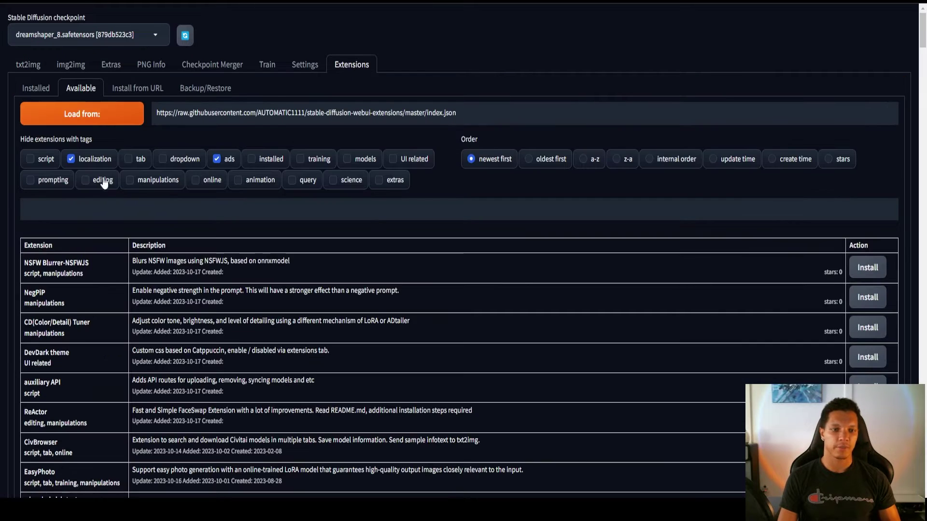
click(80, 114)
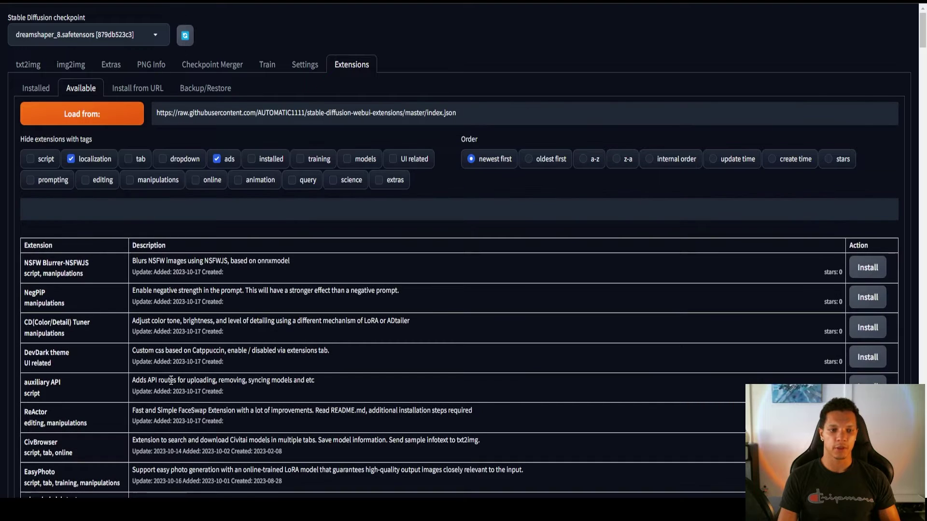
click(206, 207)
text(pr)
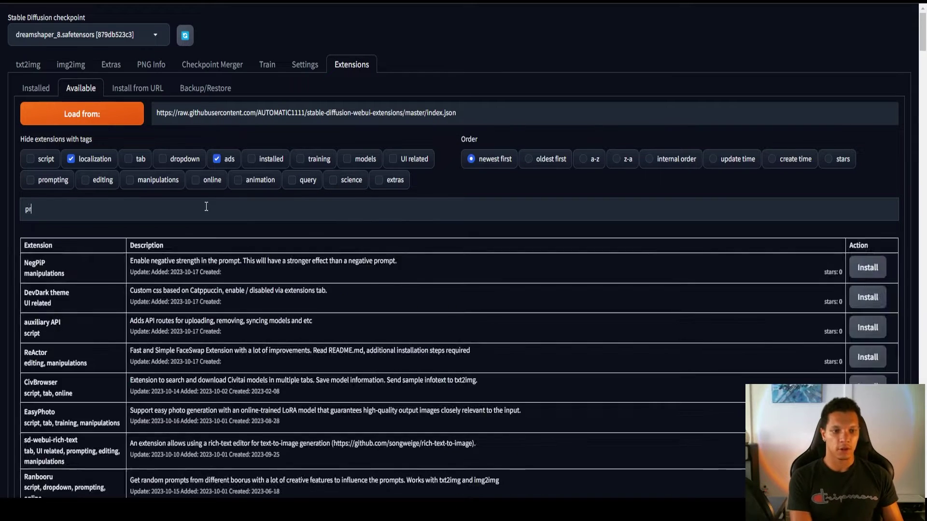
text(ompt travel)
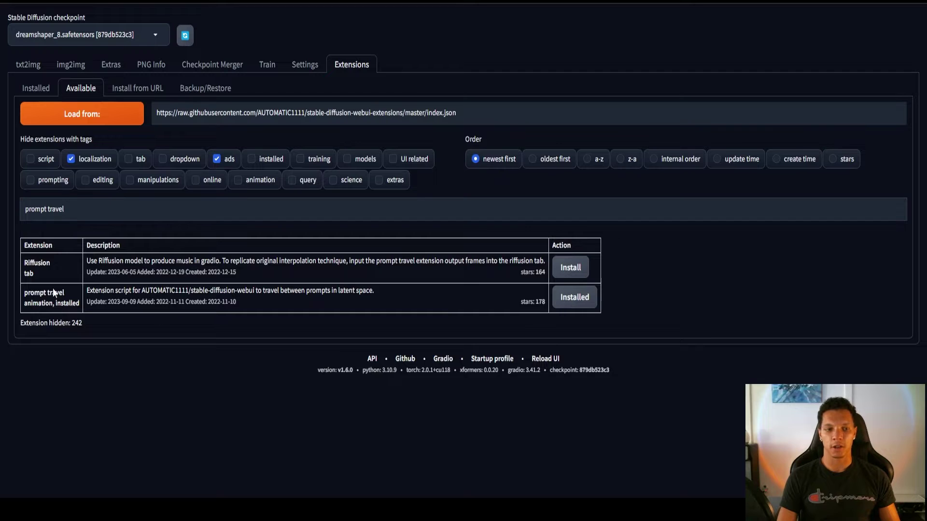
click(38, 89)
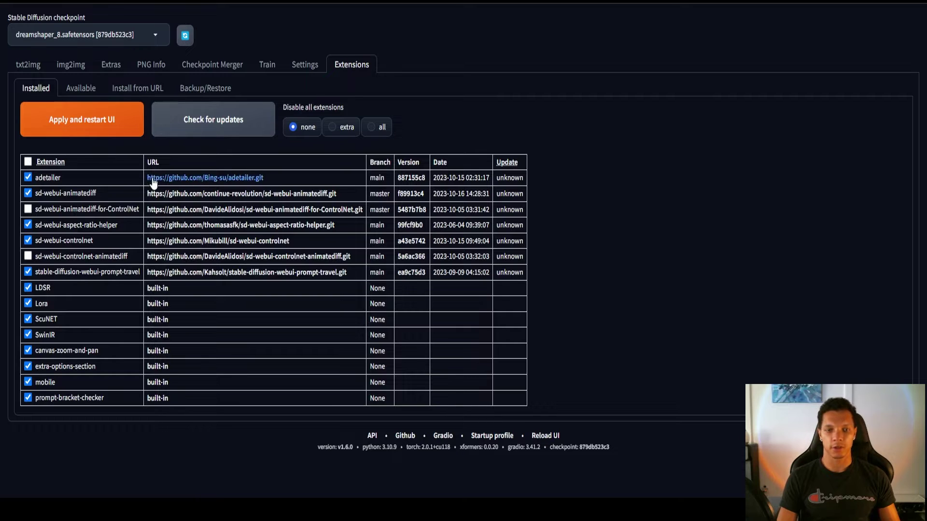
Check the Script dropdown for Prompt Travel, closing it without choosing a script.
mouse_move(555, 450)
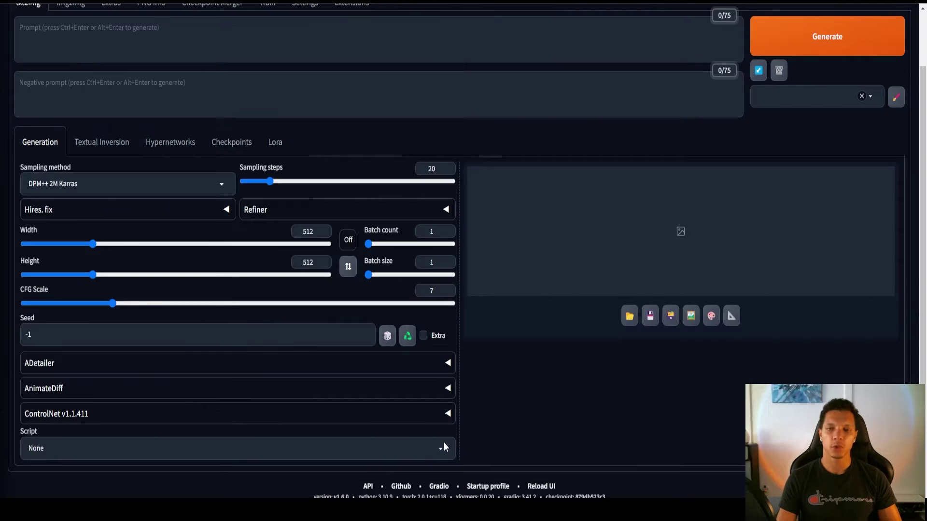
click(431, 451)
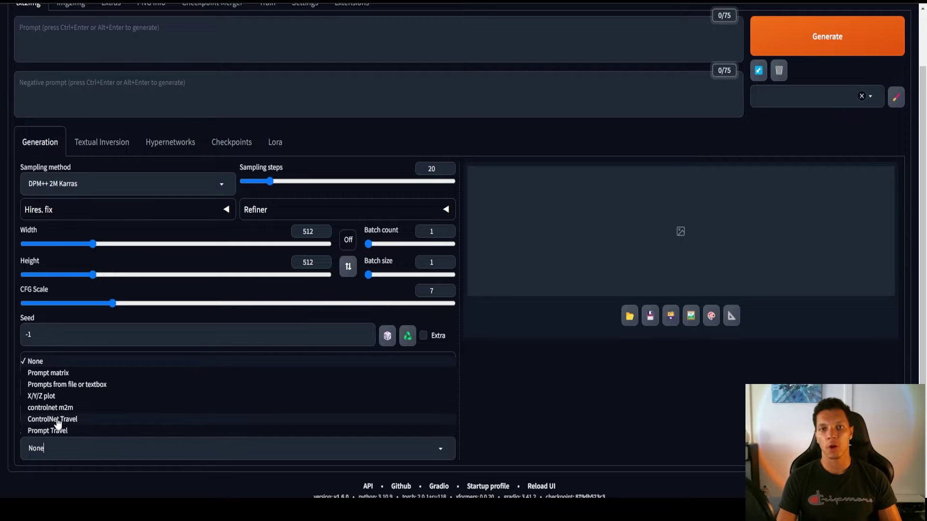
click(440, 450)
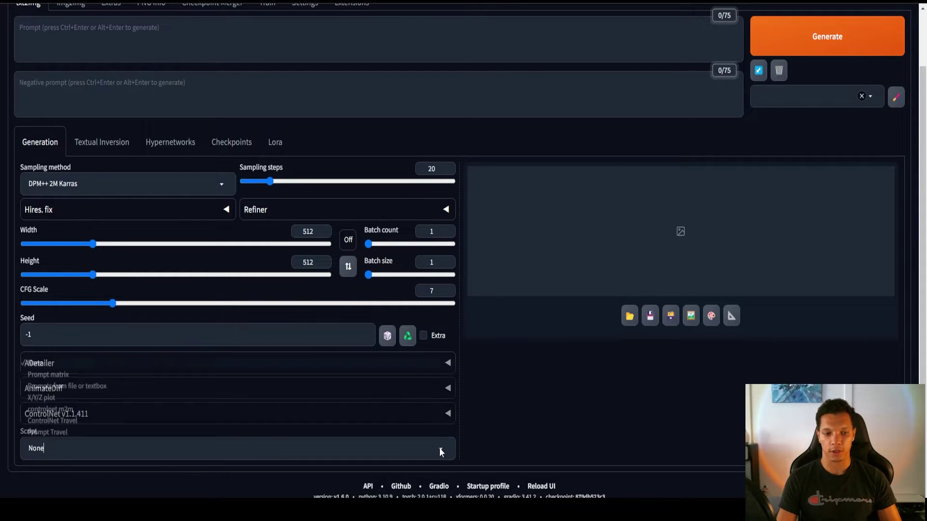
scroll(190, 174, up, 2)
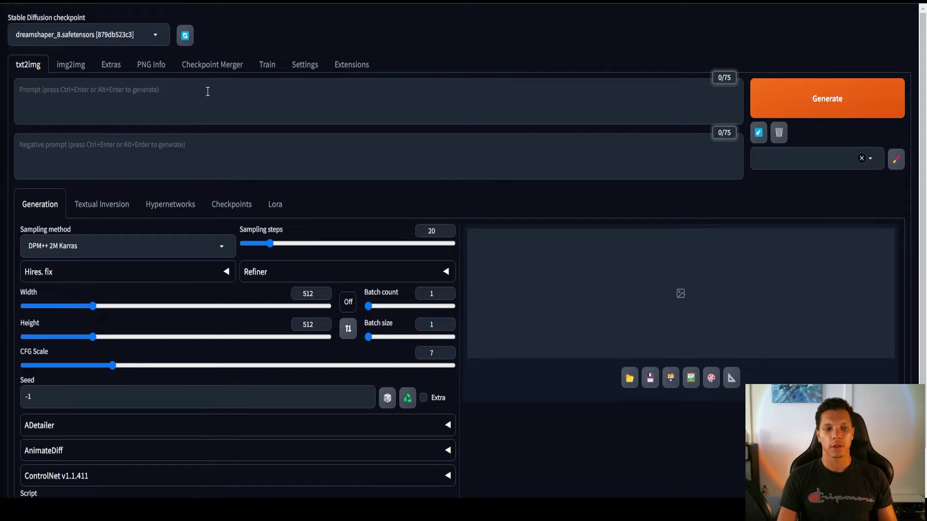
Enter the first keyframe line, '0: Dog running through water', in the prompt.
click(93, 89)
text(0:)
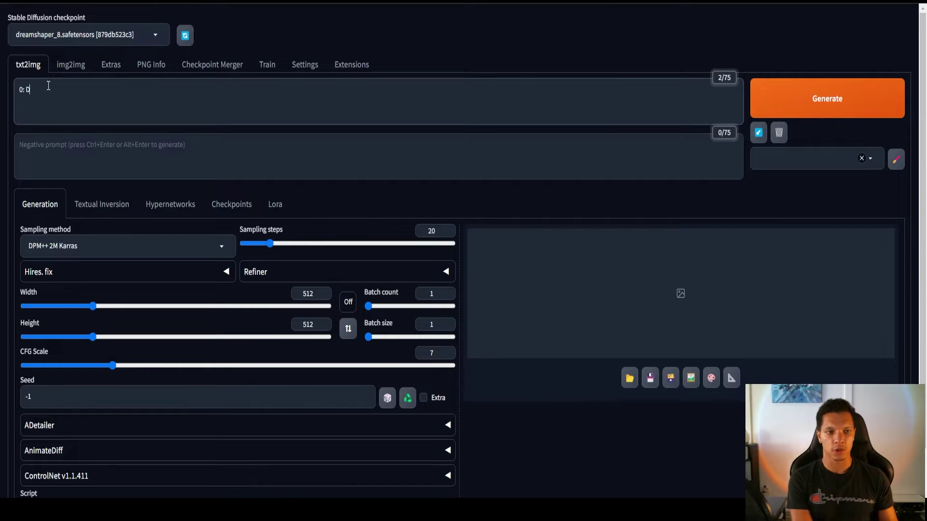
text( Dog running through water)
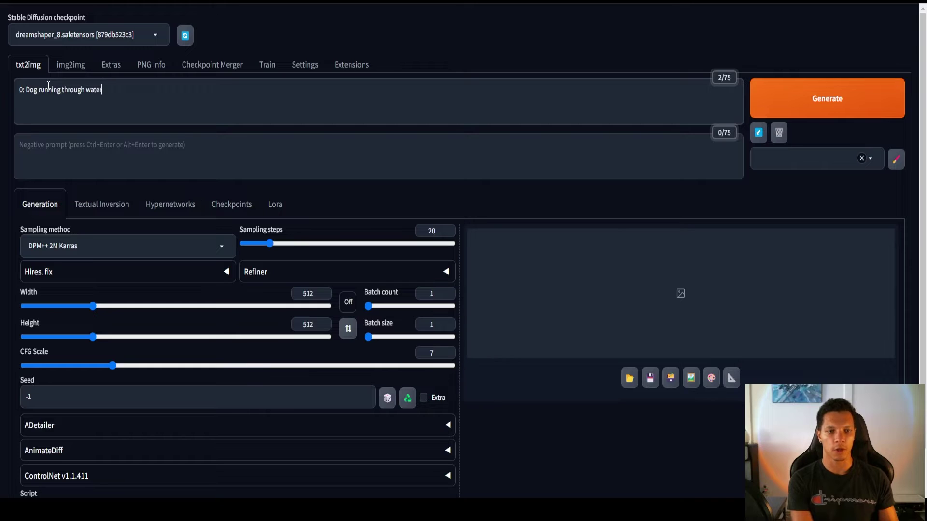
key(Return)
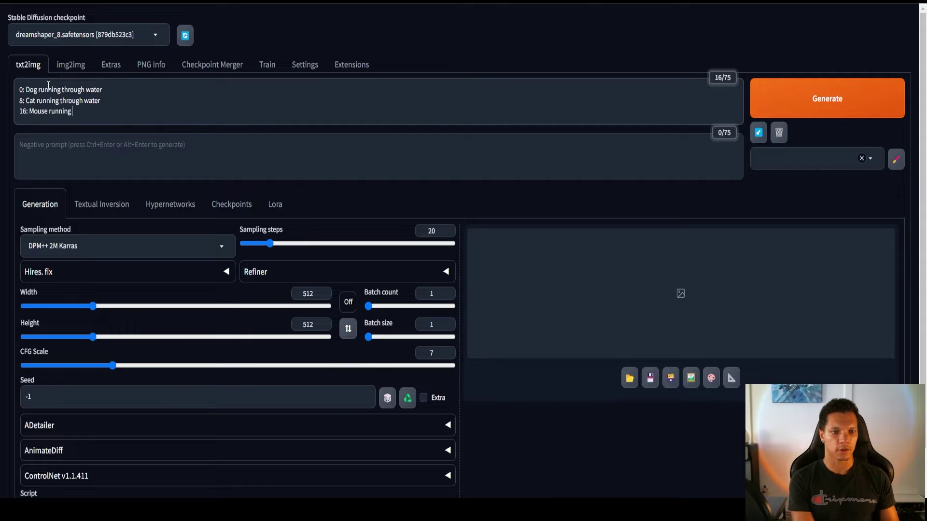
Finish the '16: Mouse running through water' line and enable AnimateDiff.
text(rough wate)
scroll(48, 85, down, 1)
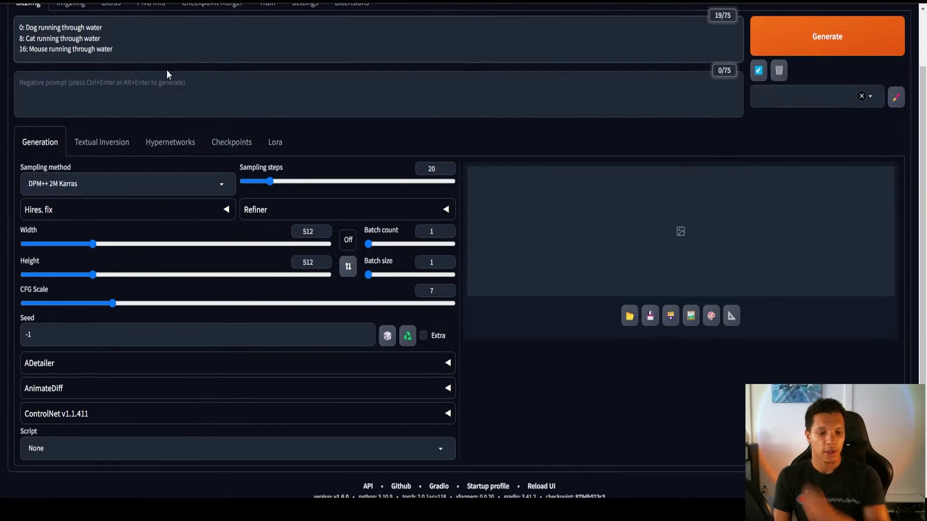
click(40, 384)
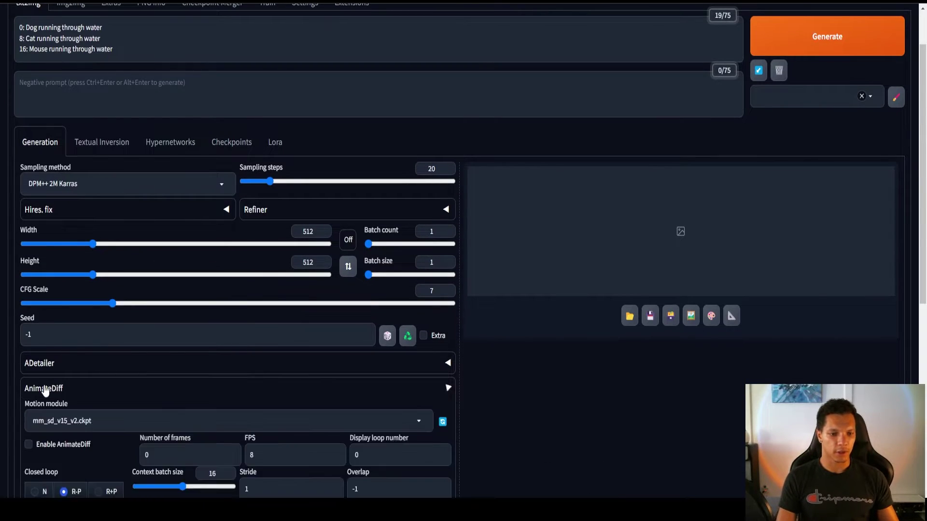
click(29, 444)
Set AnimateDiff's Number of frames to 24.
scroll(226, 395, down, 1)
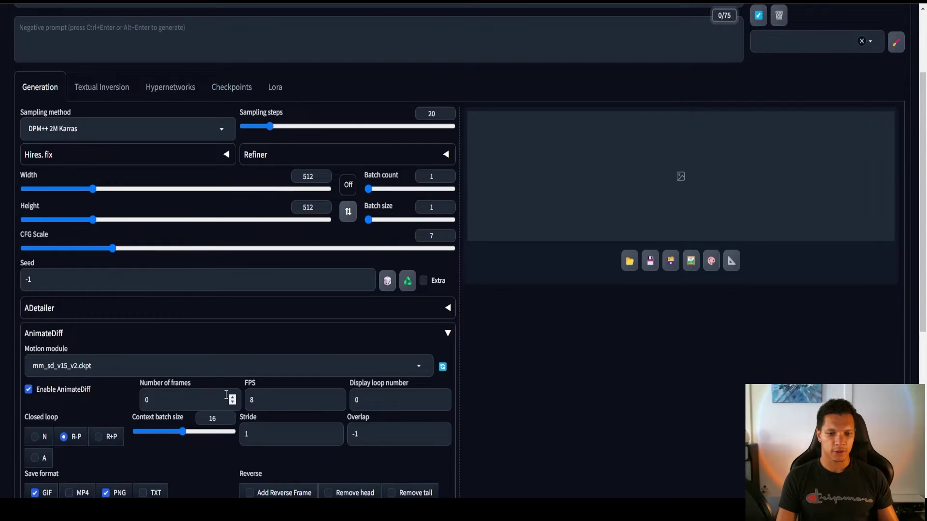
click(191, 401)
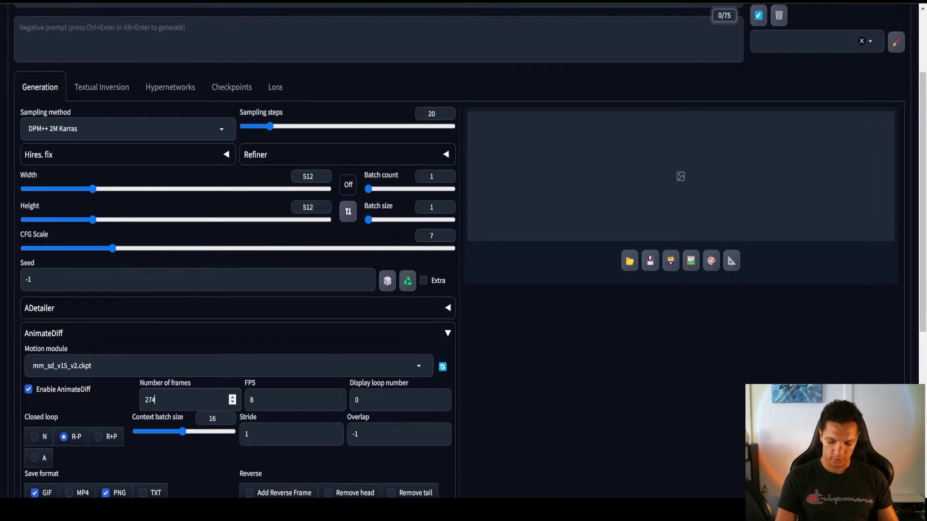
text(274)
key(BackSpace)
key(BackSpace)
text(4)
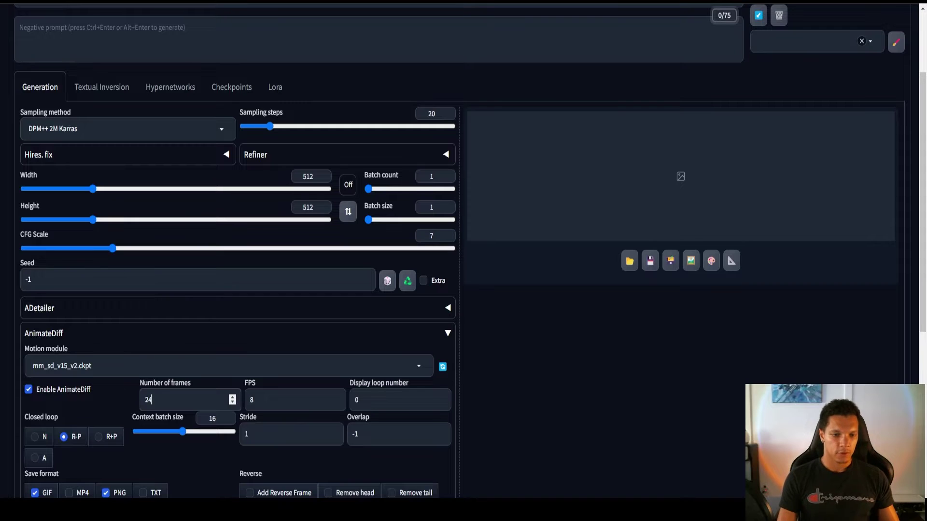
scroll(92, 327, down, 1)
scroll(92, 328, down, 2)
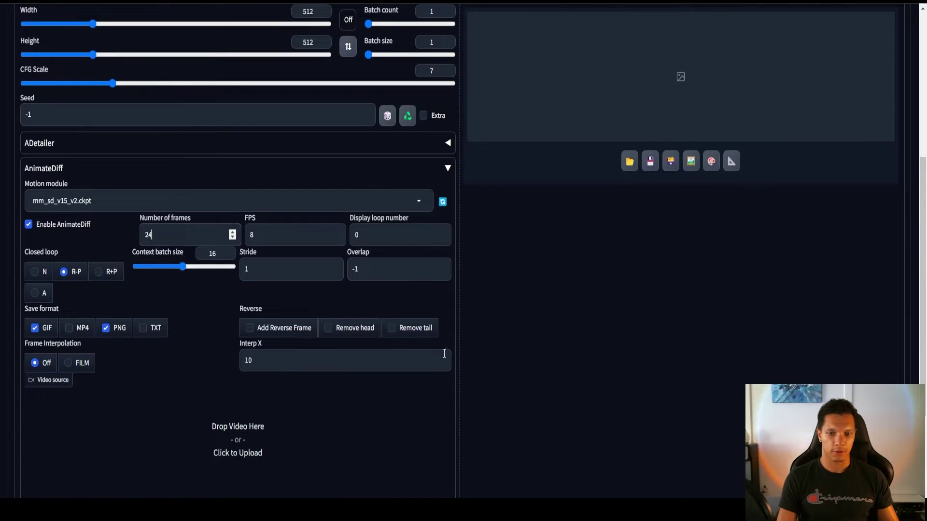
scroll(213, 322, down, 3)
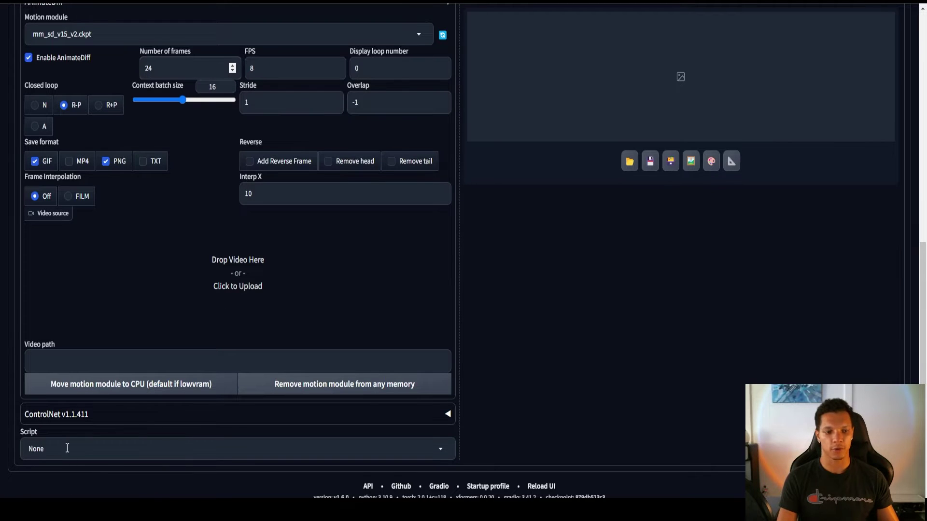
scroll(67, 448, up, 10)
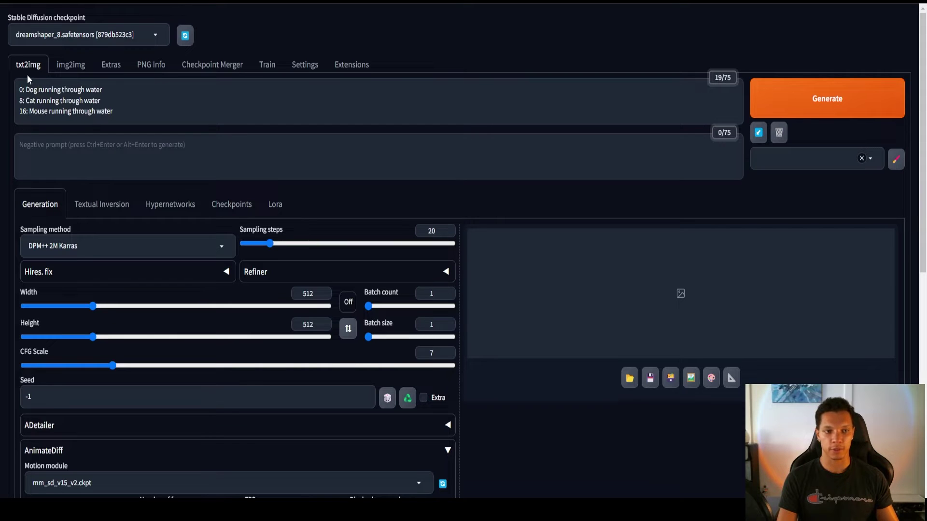
Apply the BadDream and FastNegativeV2 styles.
click(877, 164)
click(840, 179)
click(801, 203)
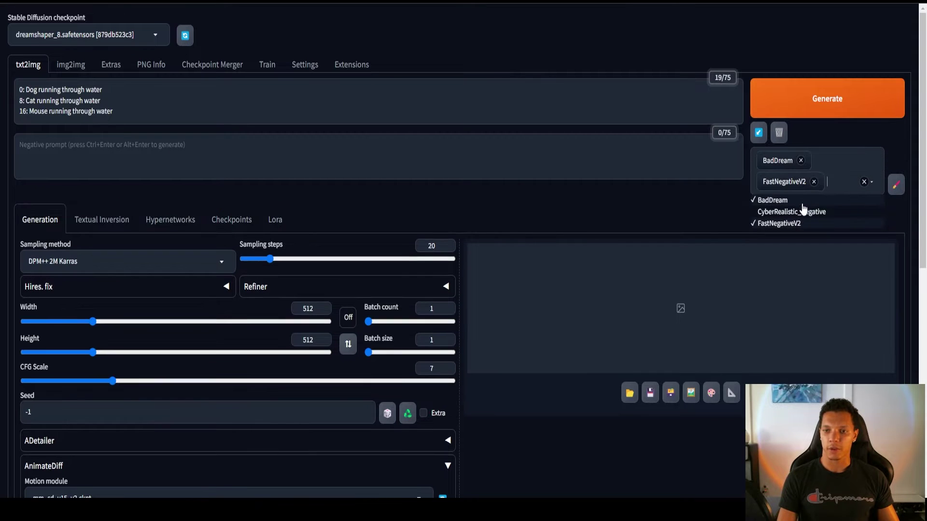
click(685, 195)
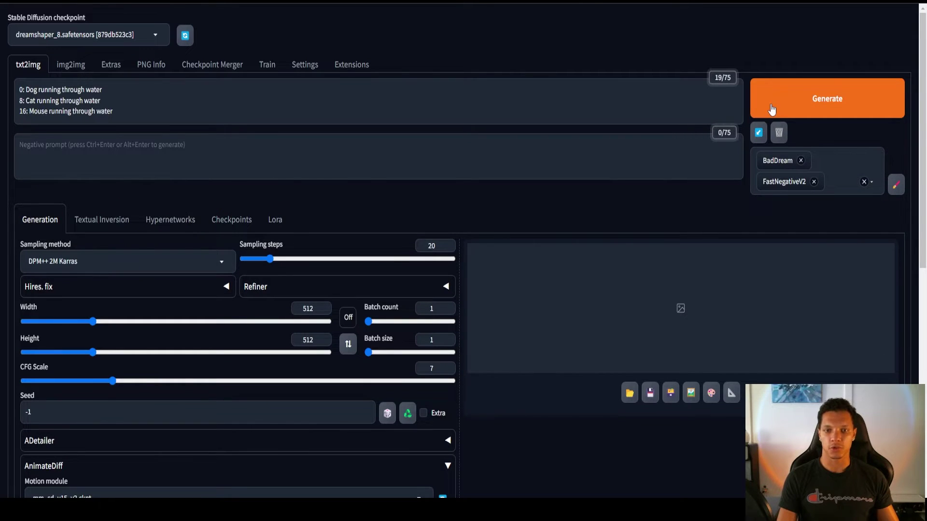
Generate the animation, confirming prompt travel in the console log before returning to the web UI.
click(771, 110)
key(alt+Tab)
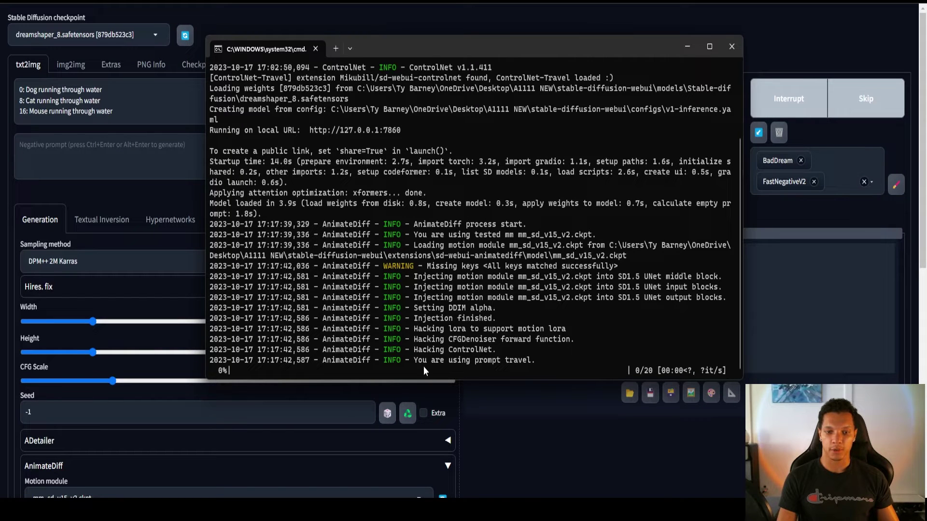
drag(506, 365, 538, 363)
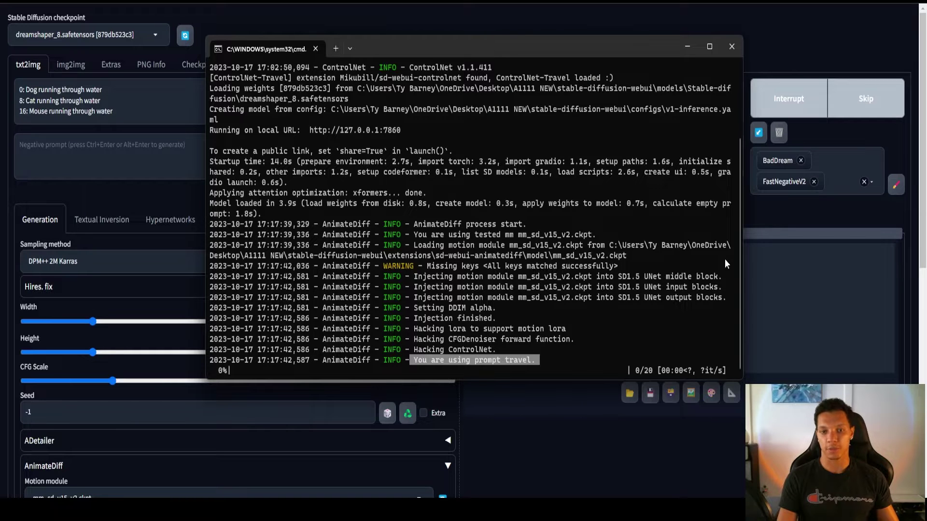
click(523, 419)
scroll(518, 465, down, 10)
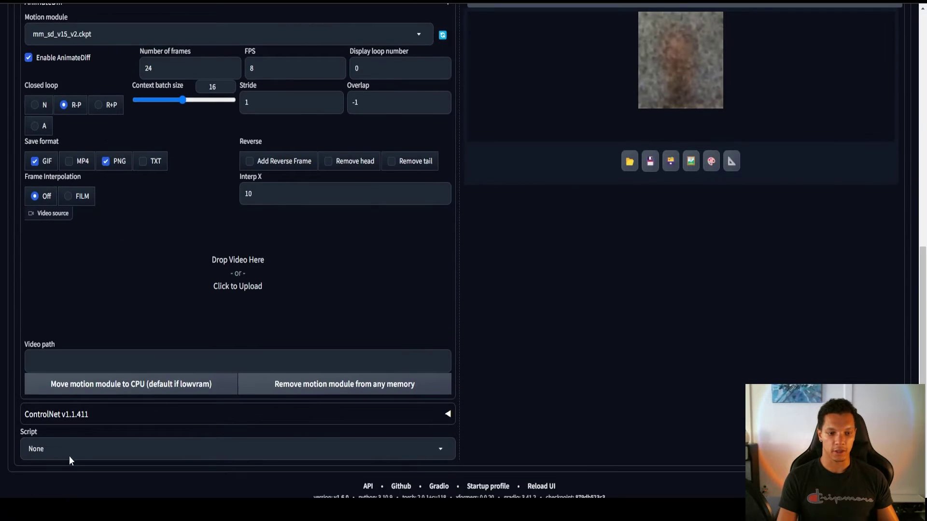
scroll(466, 342, up, 10)
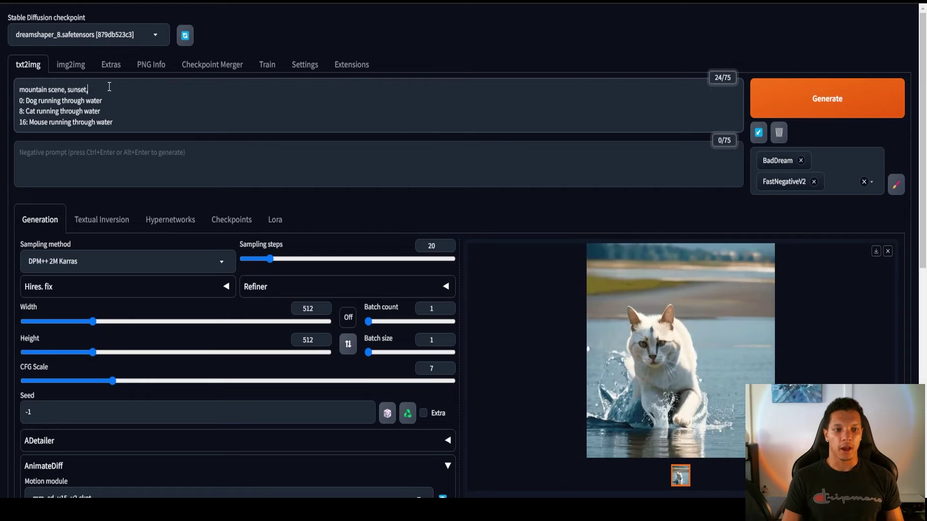
Finish the 'mountain scene, sunset,' prompt edit, generate, and preview the animation full-screen.
text(t,)
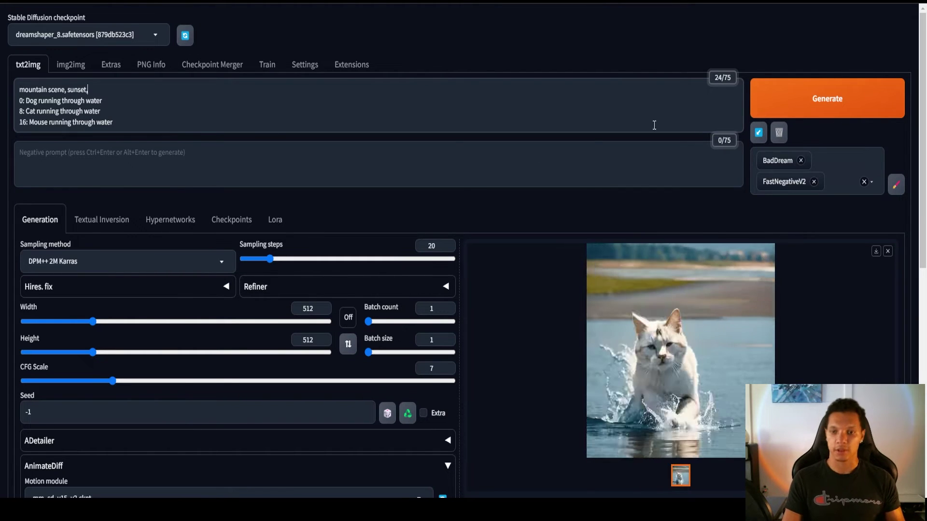
click(804, 112)
click(689, 378)
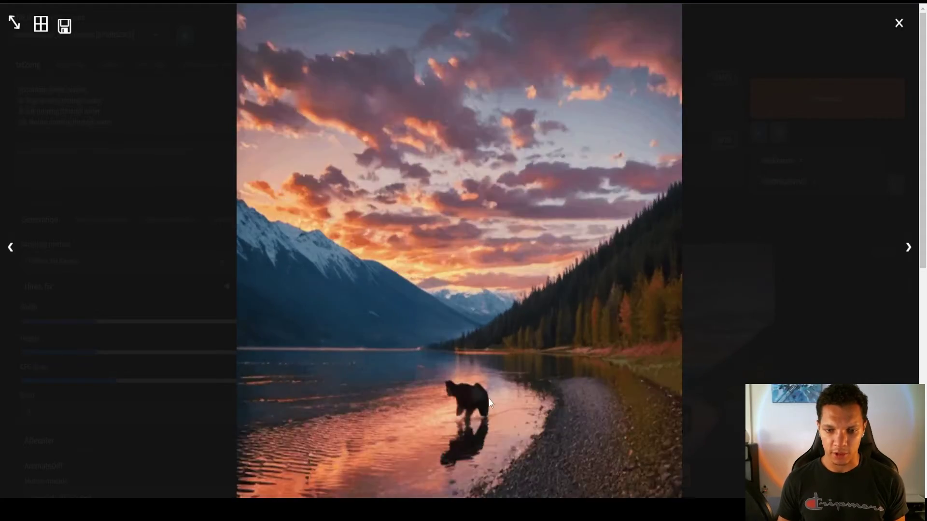
click(439, 402)
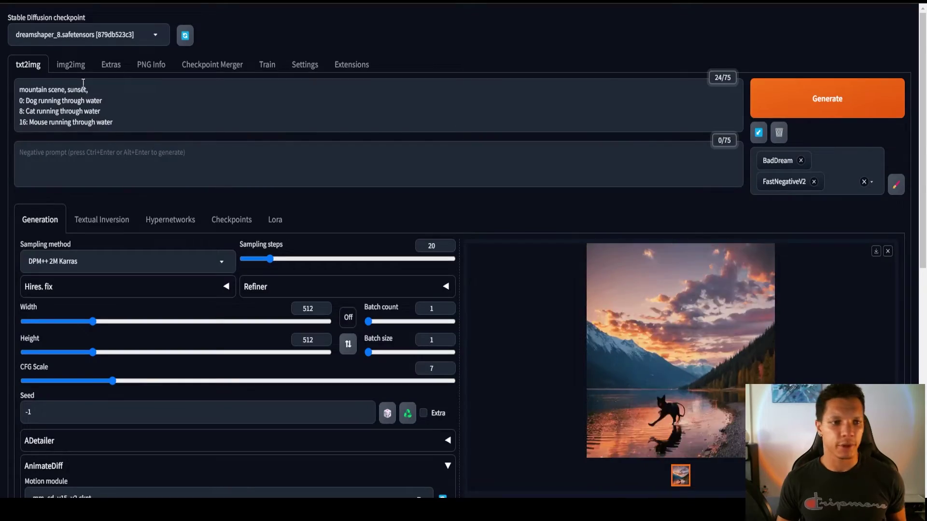
Weight Dog, Cat and Mouse to 1.3 and review the regenerated animation full-screen.
mouse_move(37, 100)
mouse_down()
mouse_move(19, 90)
mouse_move(26, 100)
mouse_up()
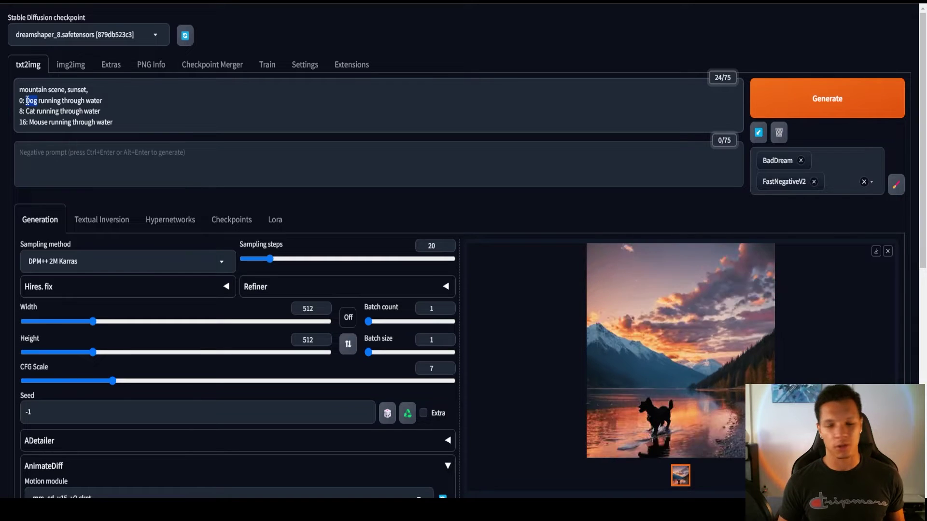
key(ctrl+Up)
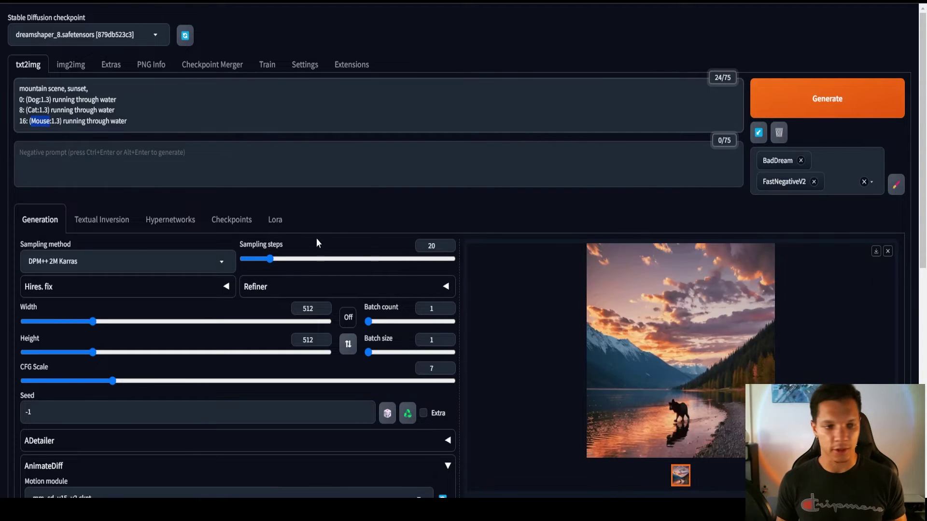
click(143, 113)
drag(143, 113, 144, 116)
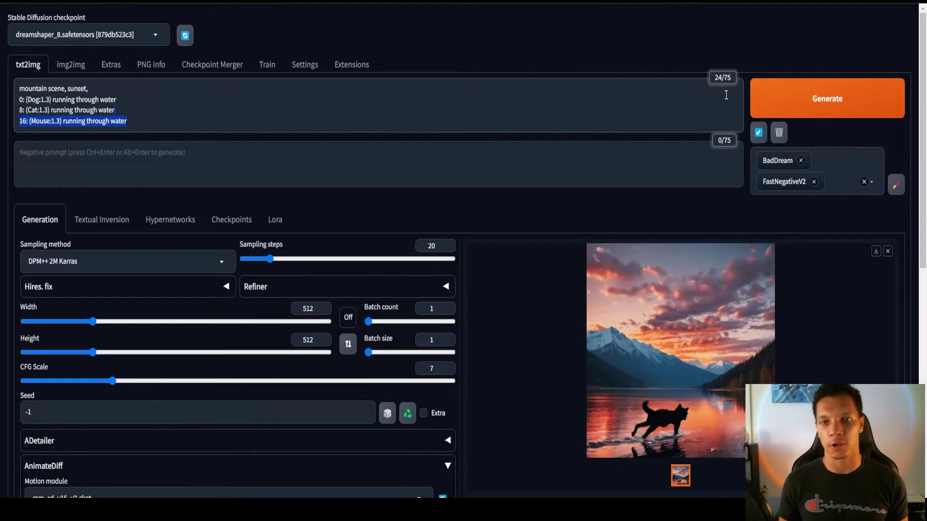
click(617, 337)
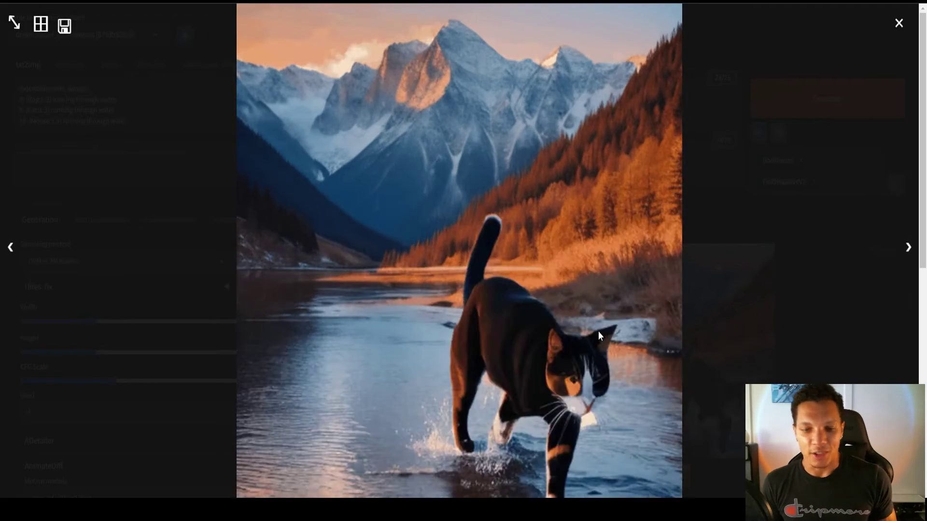
click(599, 334)
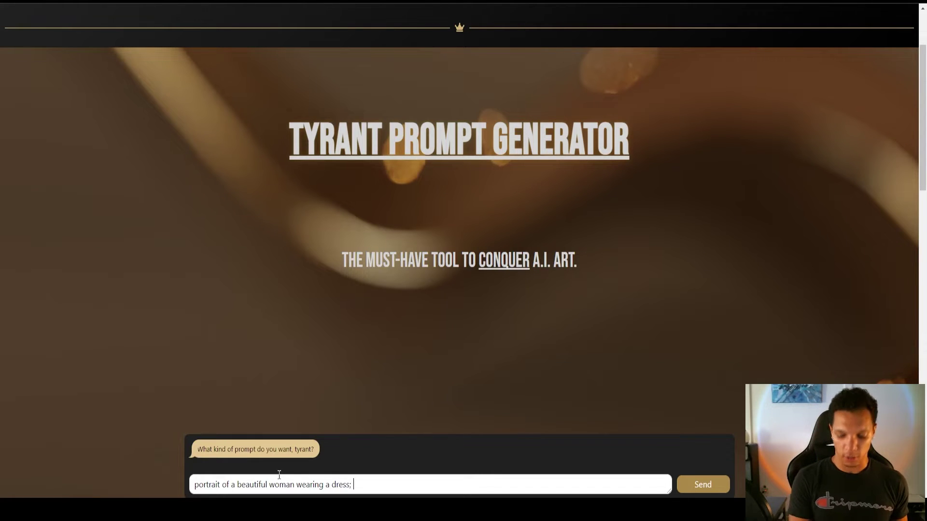
Send the request for a 30-word portrait prompt of a beautiful woman wearing a dress.
text(rds)
key(Return)
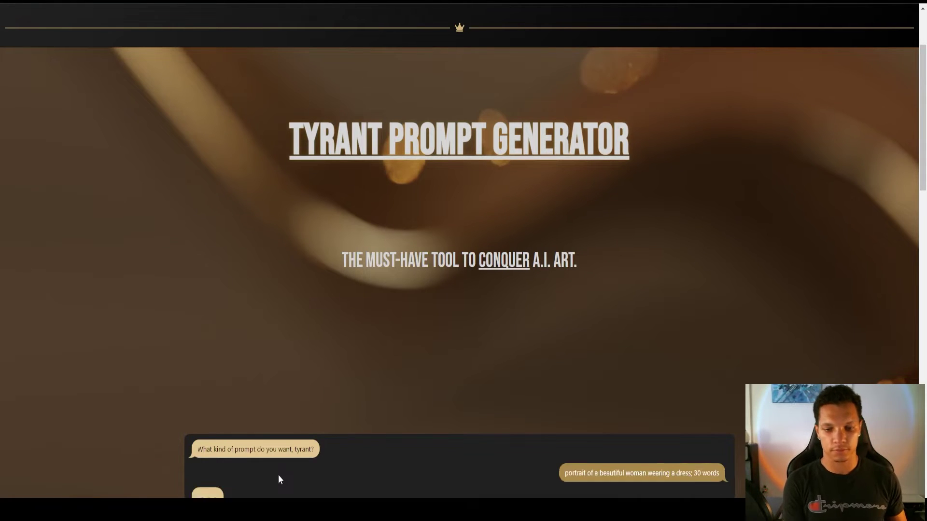
Copy the generated portrait prompt and paste it into the txt2img prompt.
click(714, 386)
key(ctrl+Tab)
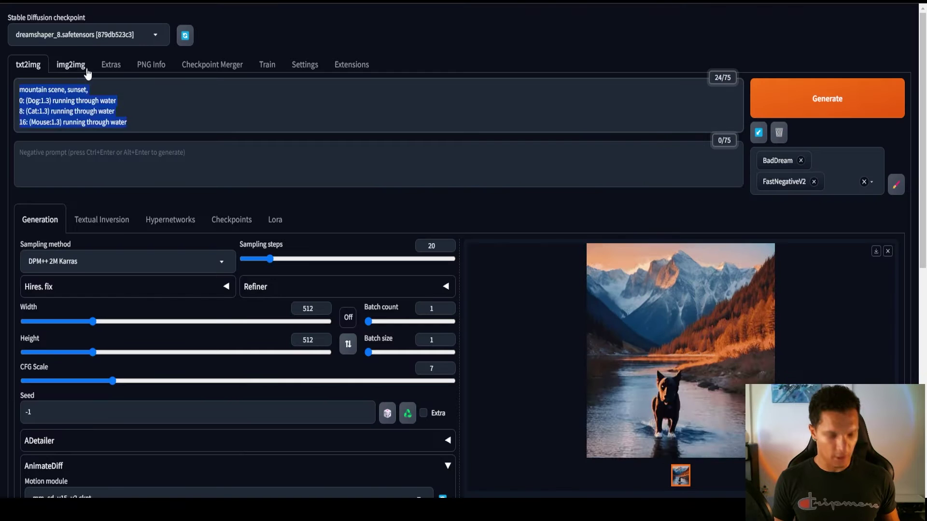
key(ctrl+v)
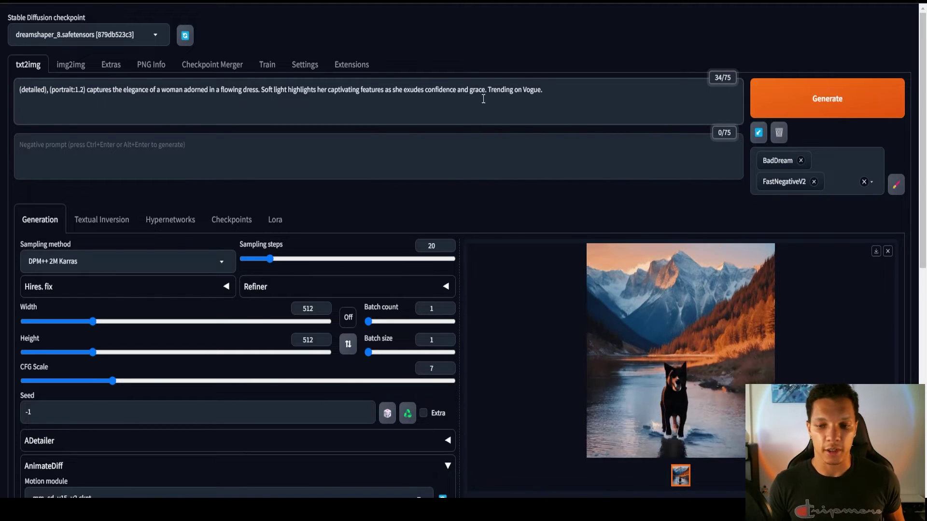
scroll(529, 121, down, 1)
scroll(483, 145, up, 1)
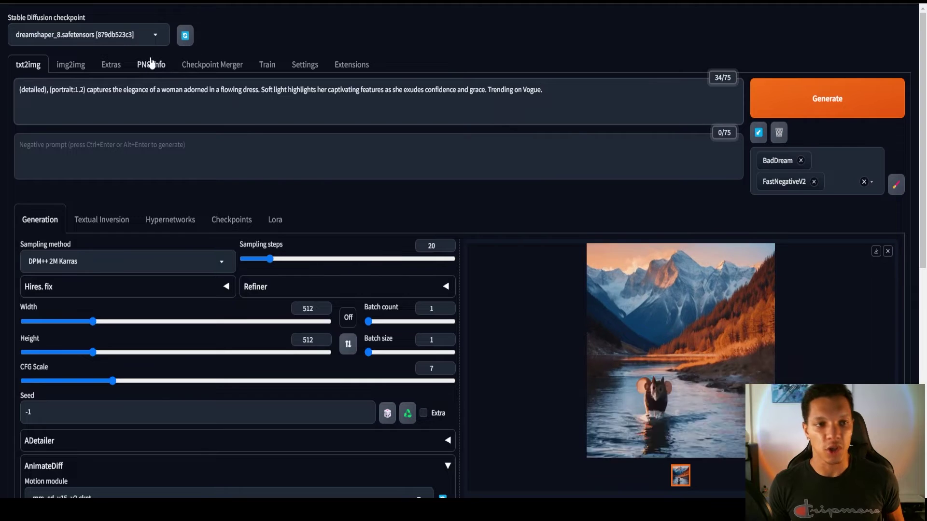
Disable AnimateDiff, generate a still portrait, and send it with its parameters to img2img.
scroll(337, 223, down, 4)
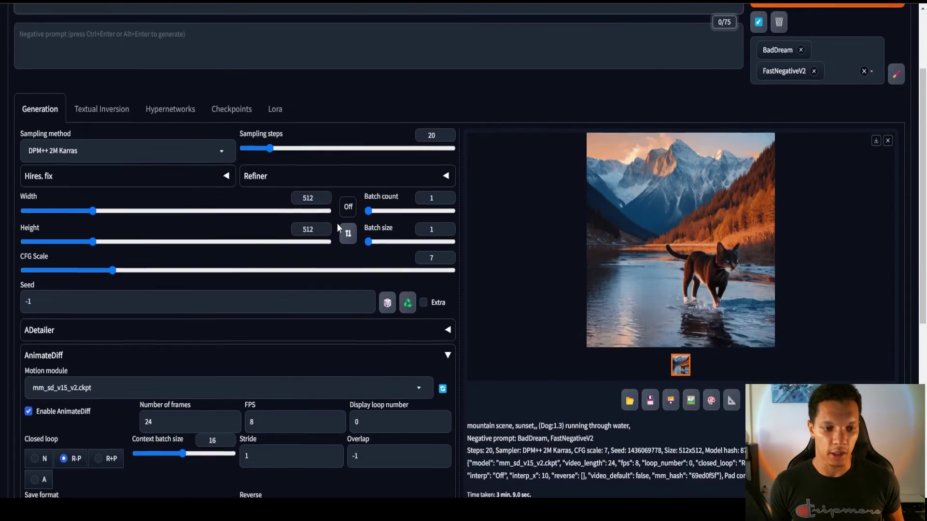
click(42, 304)
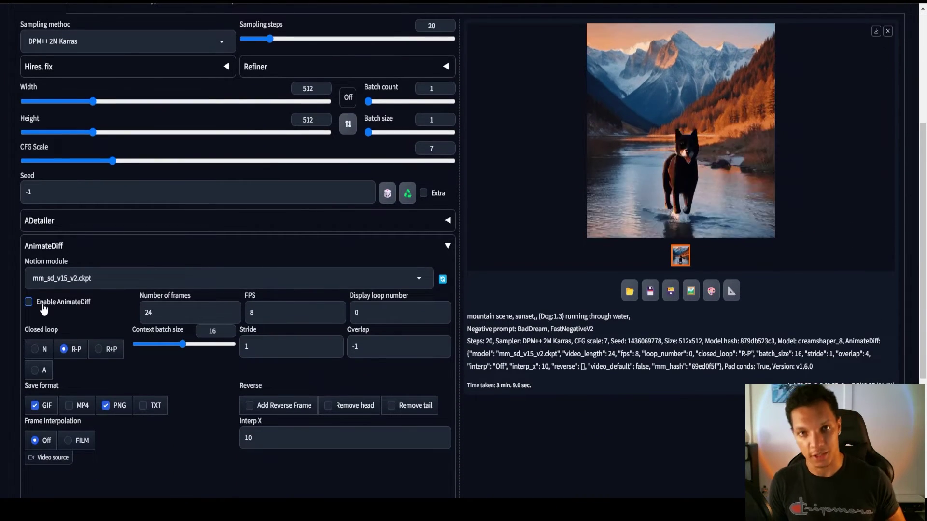
scroll(44, 309, up, 4)
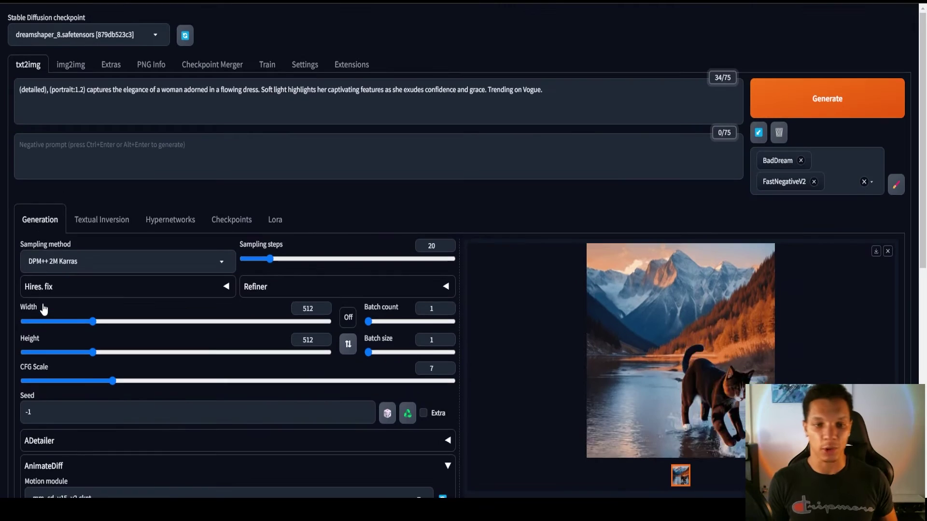
click(839, 107)
scroll(698, 458, down, 1)
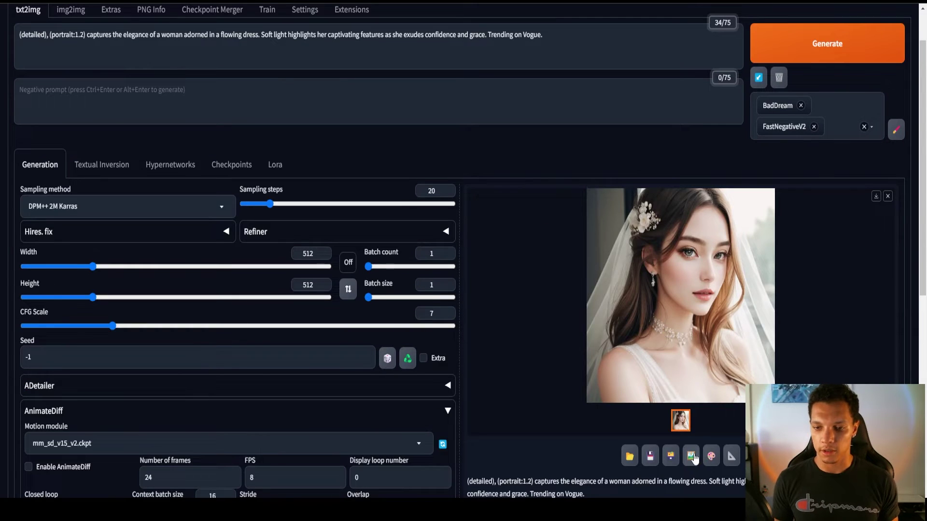
click(692, 456)
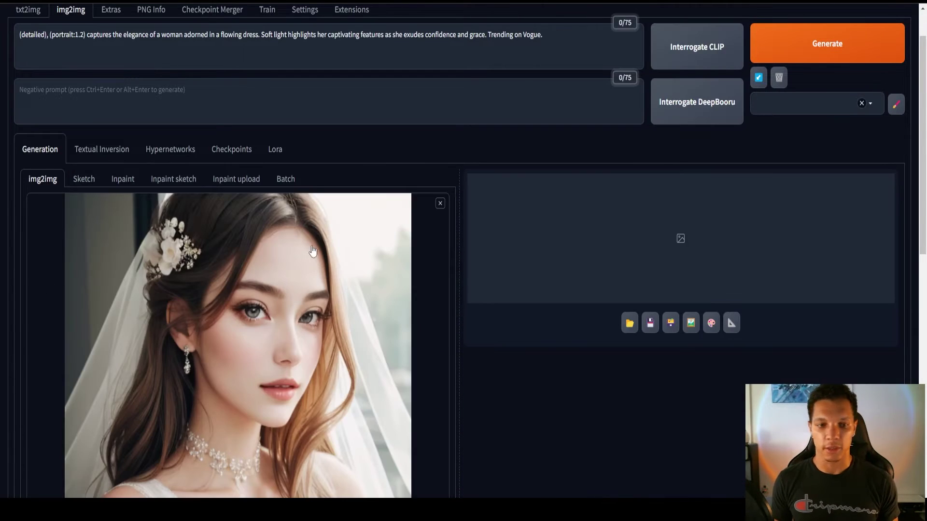
Clear the old portrait prompt from the img2img prompt box.
scroll(280, 157, up, 1)
key(ctrl+a)
key(BackSpace)
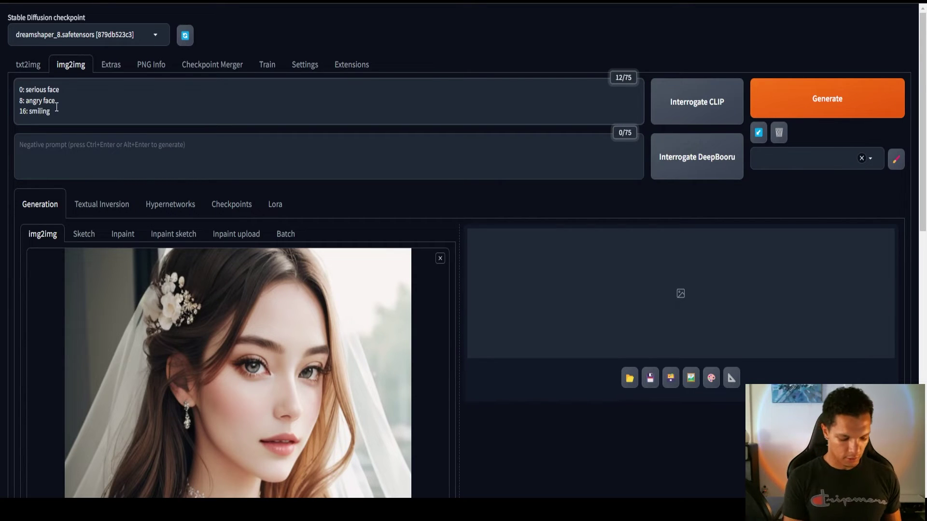
Expand AnimateDiff in img2img and set Number of frames to 24.
scroll(54, 367, down, 5)
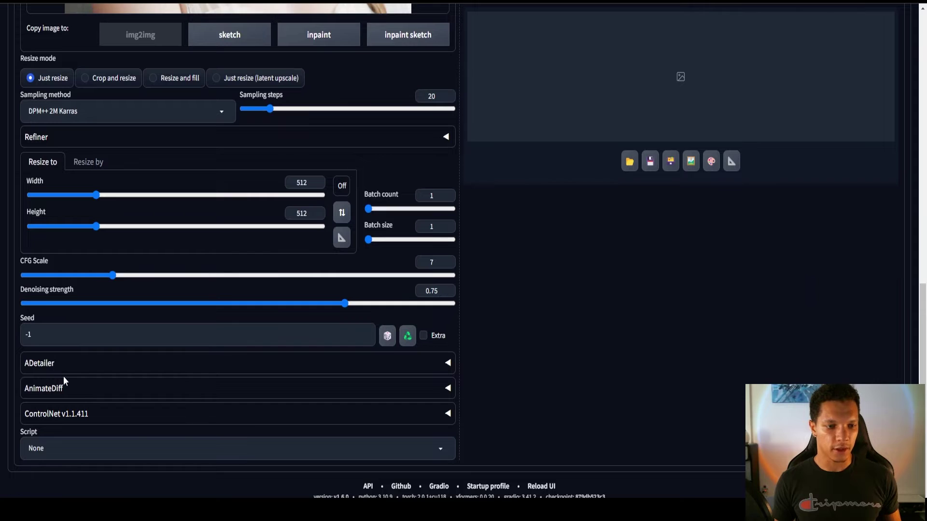
click(64, 384)
scroll(69, 386, down, 2)
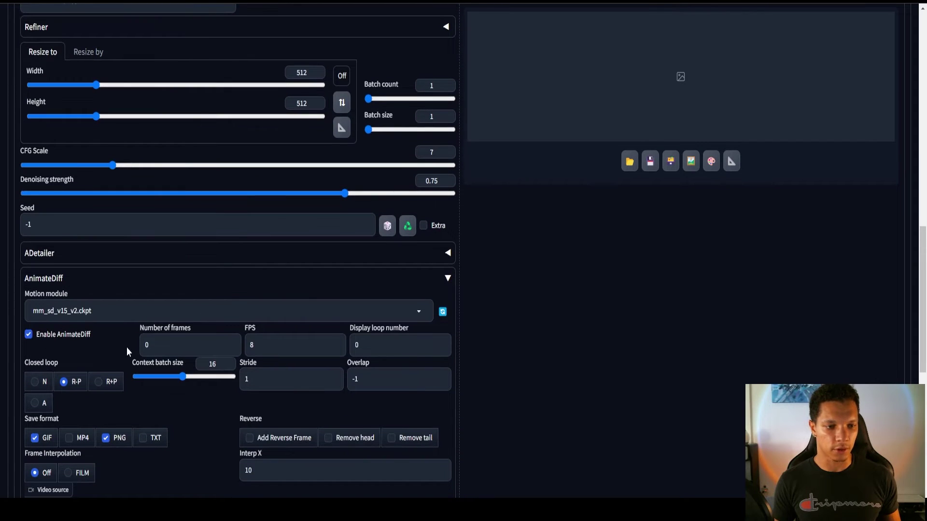
scroll(128, 351, down, 1)
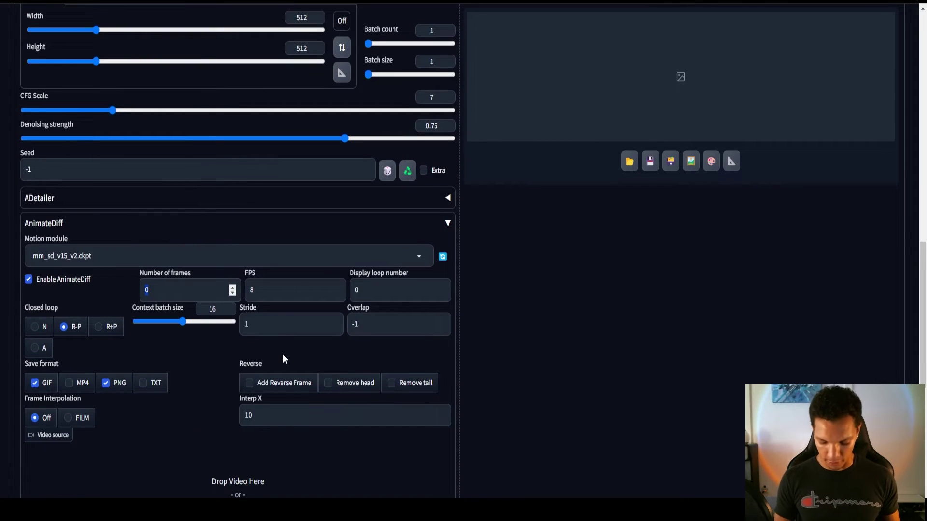
text(24)
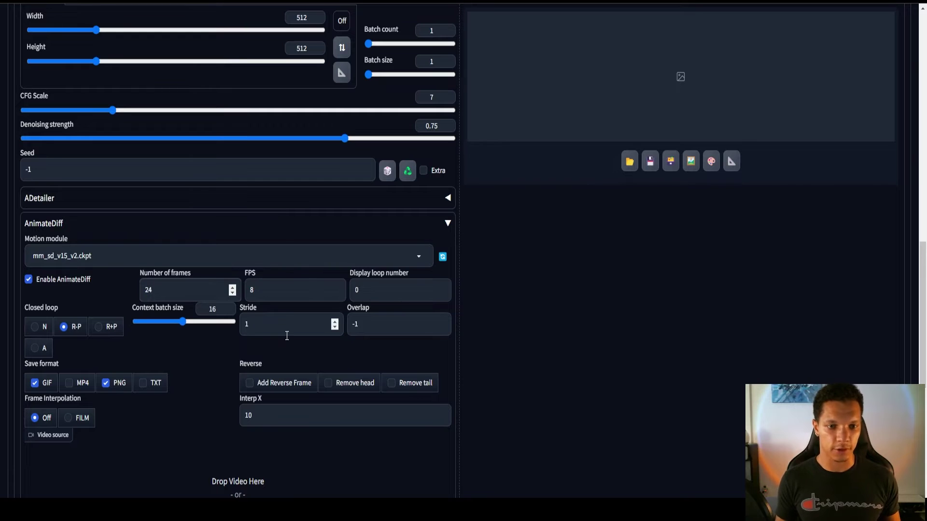
scroll(280, 300, down, 3)
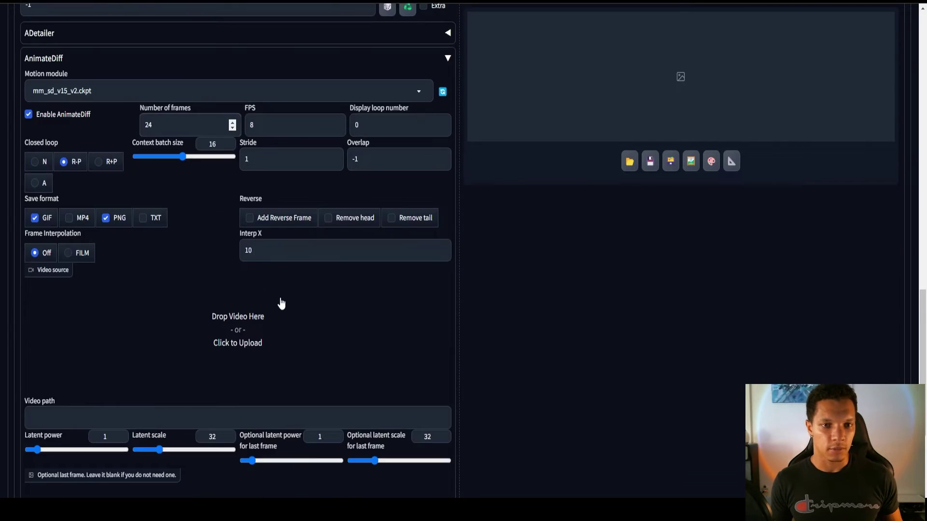
scroll(281, 302, up, 9)
scroll(282, 303, down, 1)
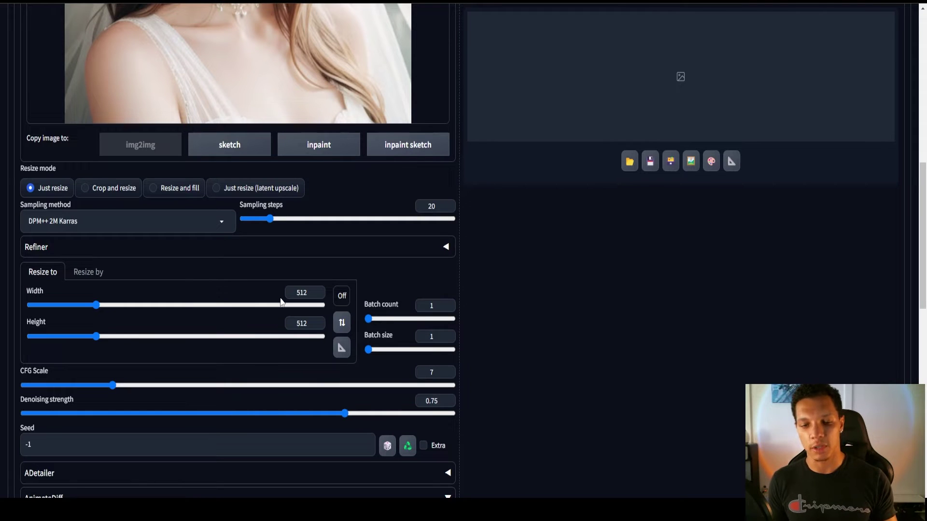
scroll(247, 295, up, 1)
scroll(263, 393, up, 1)
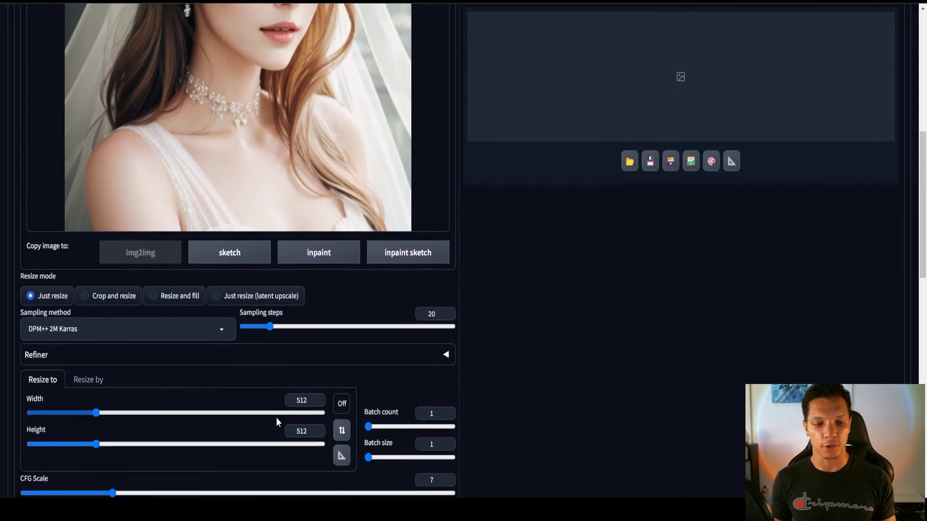
scroll(276, 418, down, 1)
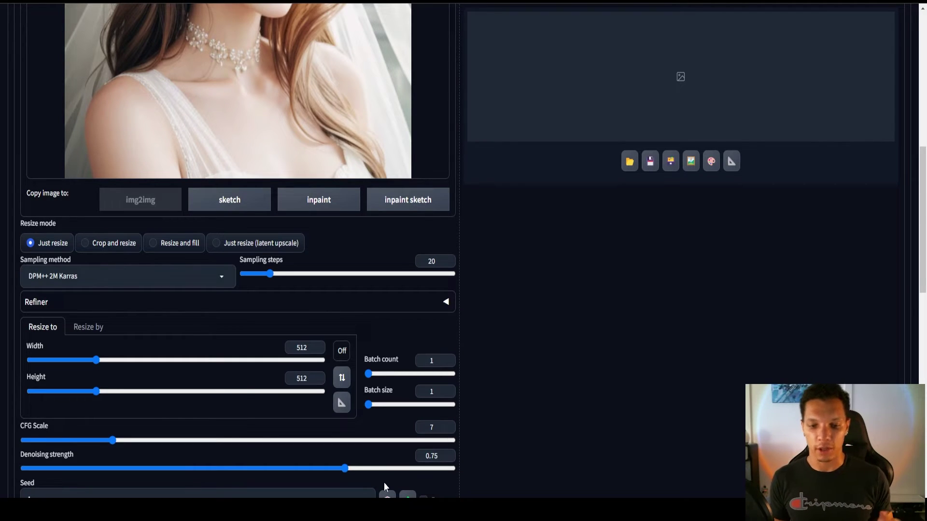
scroll(349, 487, down, 1)
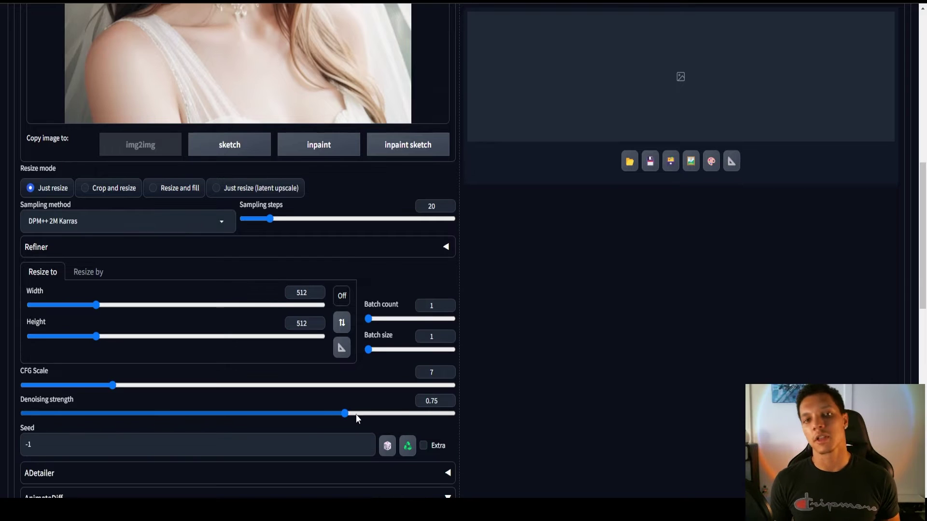
scroll(414, 424, up, 1)
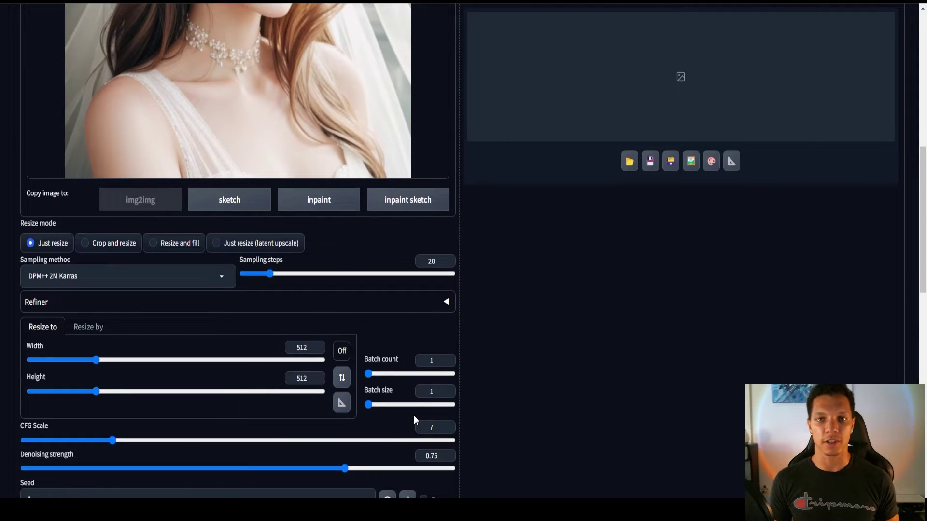
scroll(414, 420, up, 2)
scroll(414, 420, up, 1)
scroll(425, 401, down, 4)
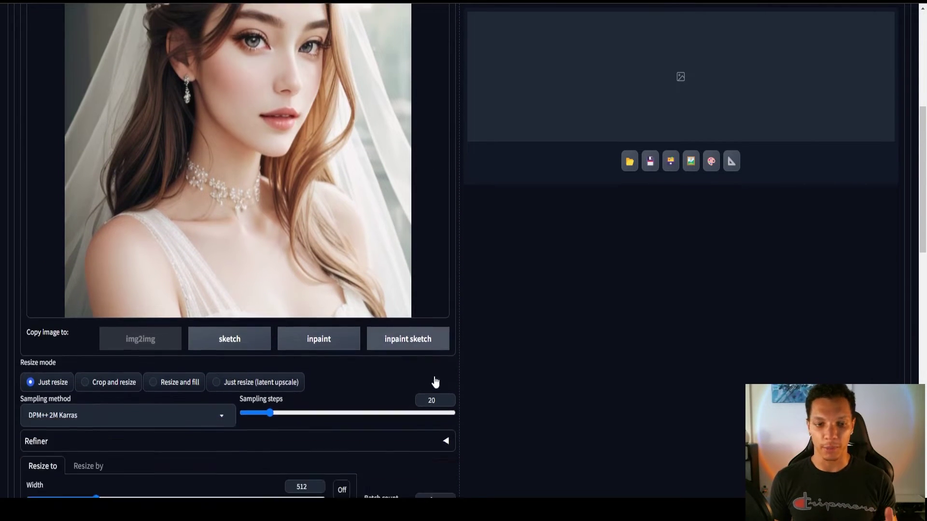
scroll(330, 421, up, 5)
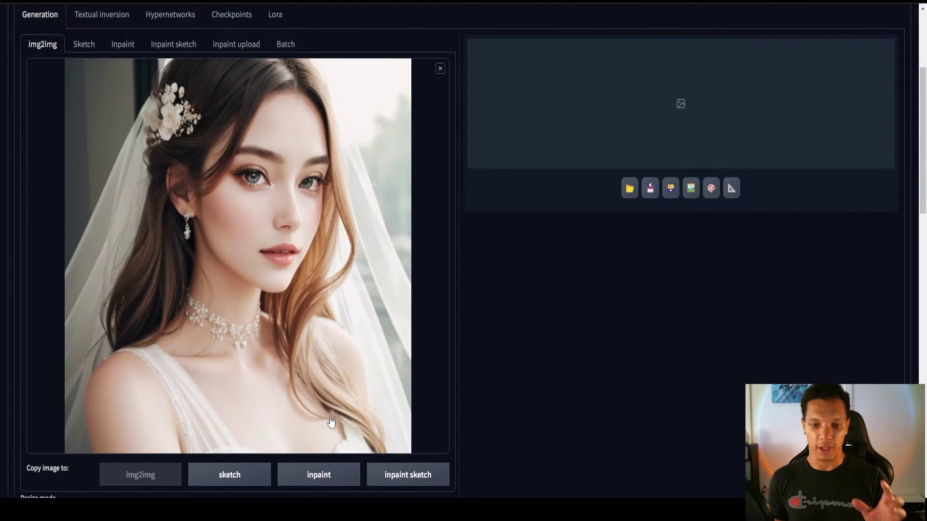
scroll(332, 421, down, 4)
scroll(331, 421, up, 4)
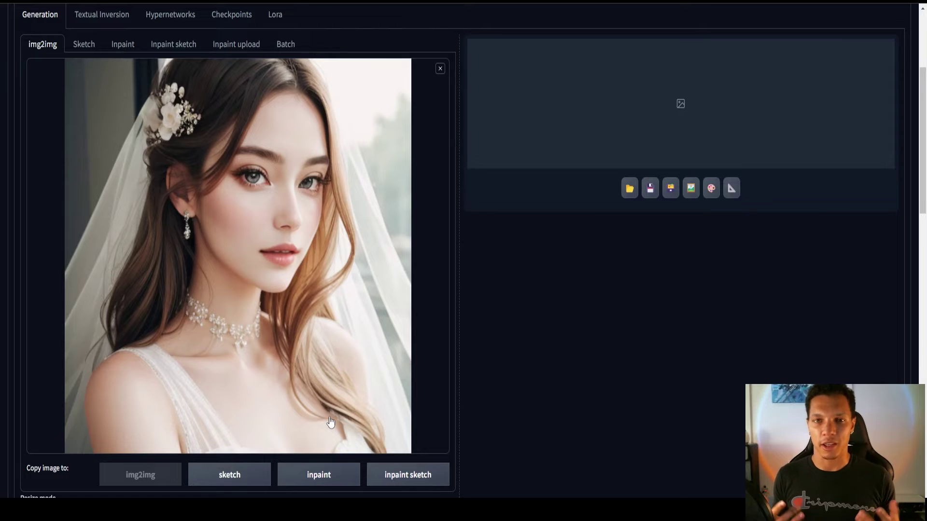
scroll(330, 422, down, 4)
scroll(433, 393, up, 5)
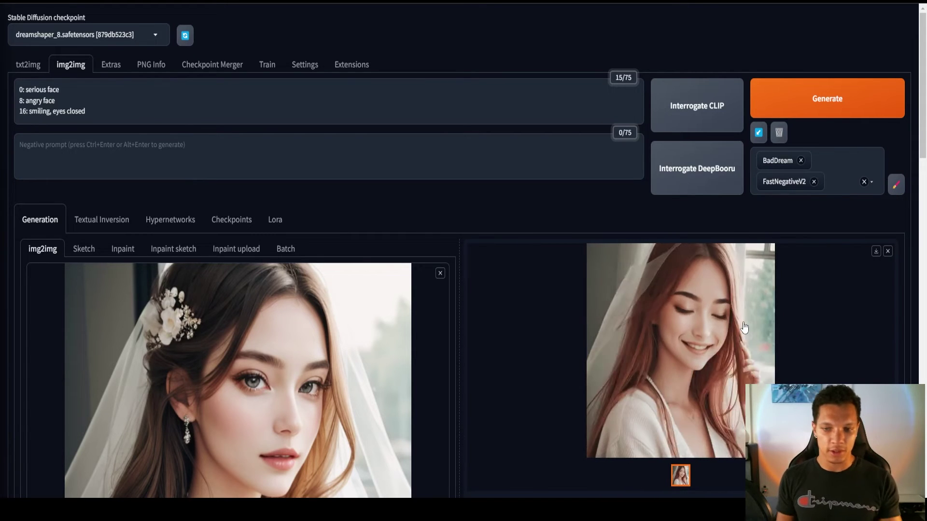
Scroll through the finished serious-to-smiling bride animation and its generation info.
scroll(579, 328, down, 1)
scroll(555, 352, down, 1)
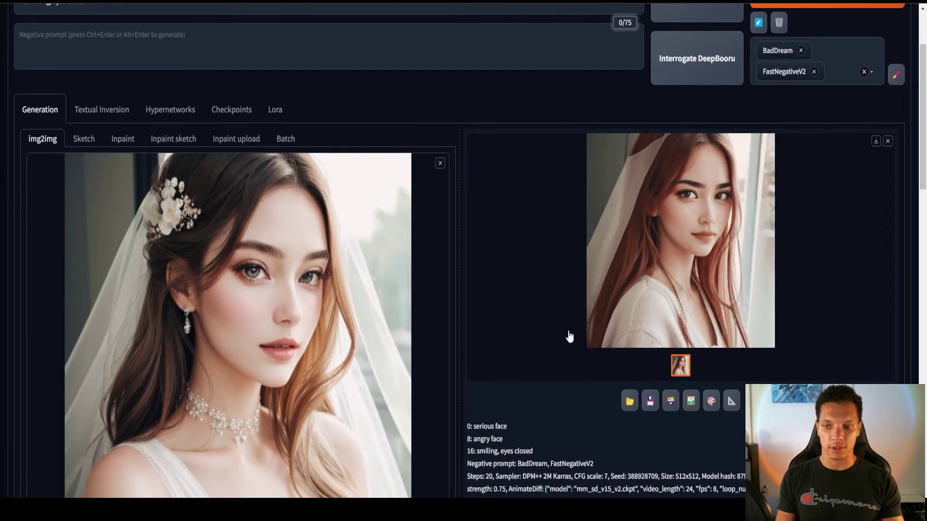
scroll(615, 278, down, 2)
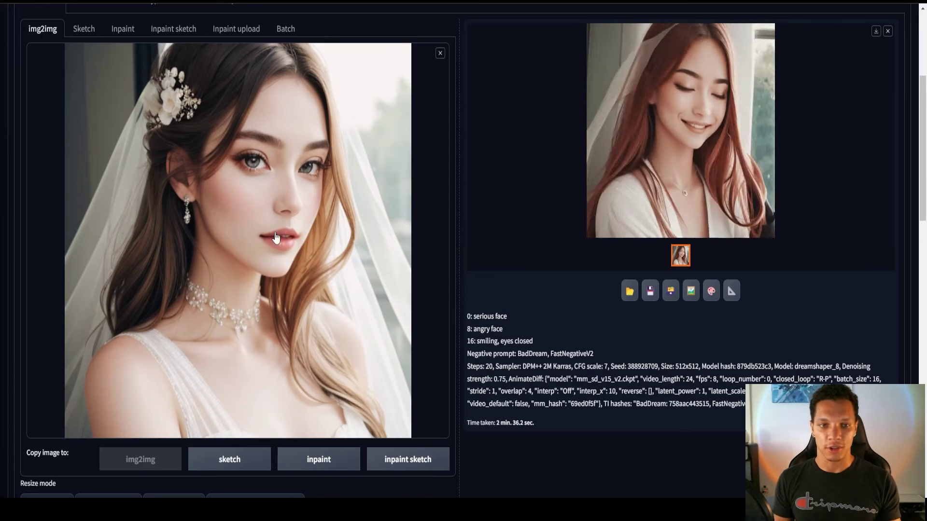
scroll(644, 91, up, 5)
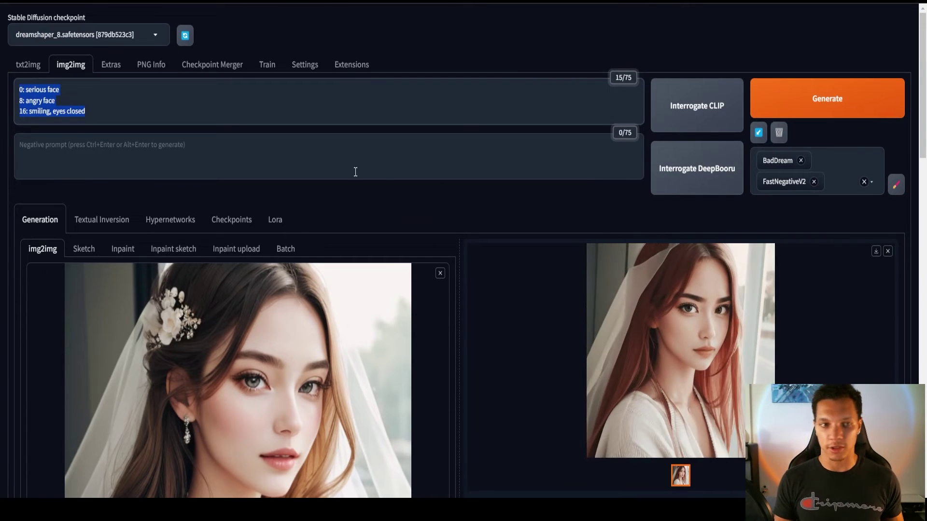
Insert the saved elegant-portrait style text, ending 'Trending on Vogue', before the expression prompts.
click(758, 135)
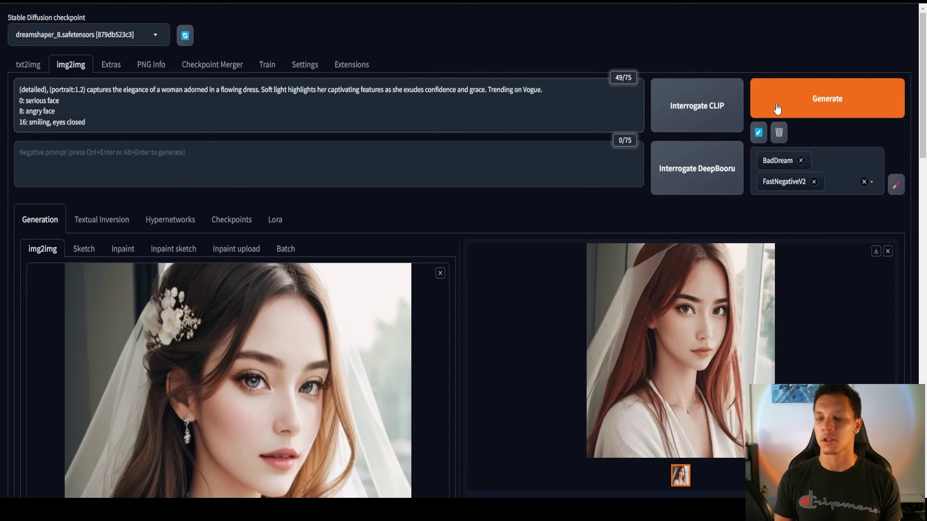
scroll(603, 263, down, 1)
Inspect the generated bride expression animation and view it enlarged in the lightbox.
scroll(604, 263, down, 2)
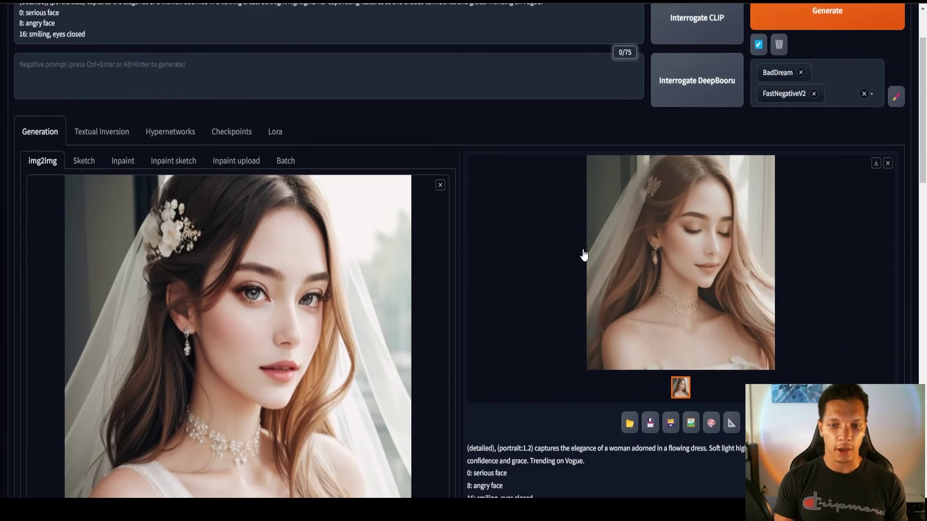
scroll(665, 264, down, 2)
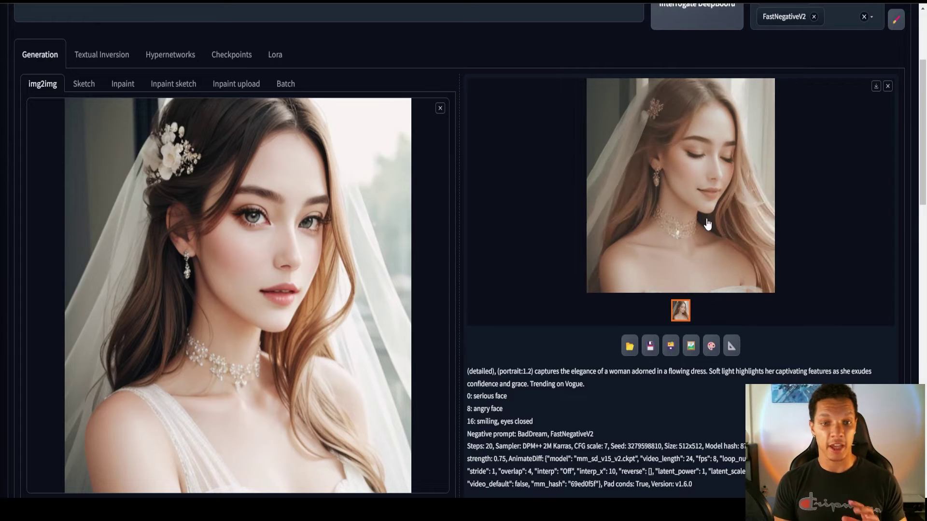
scroll(546, 387, up, 2)
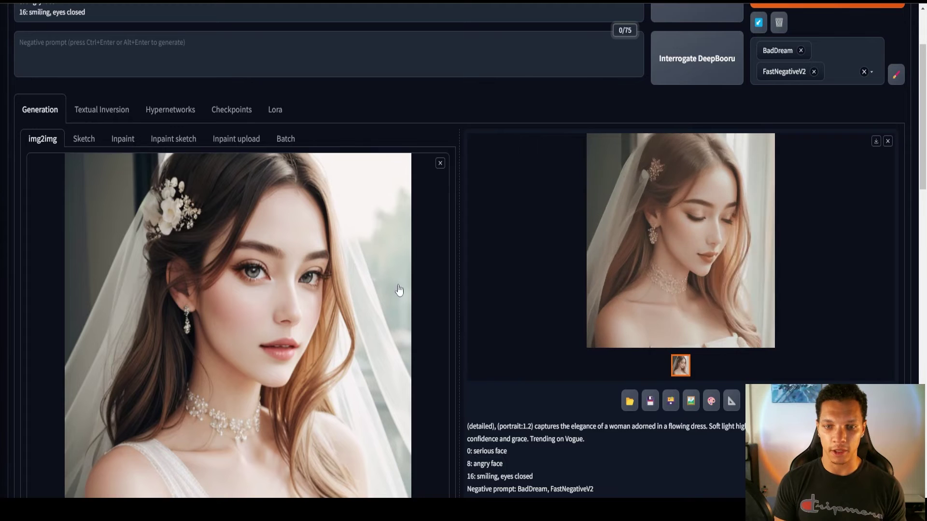
scroll(782, 267, down, 1)
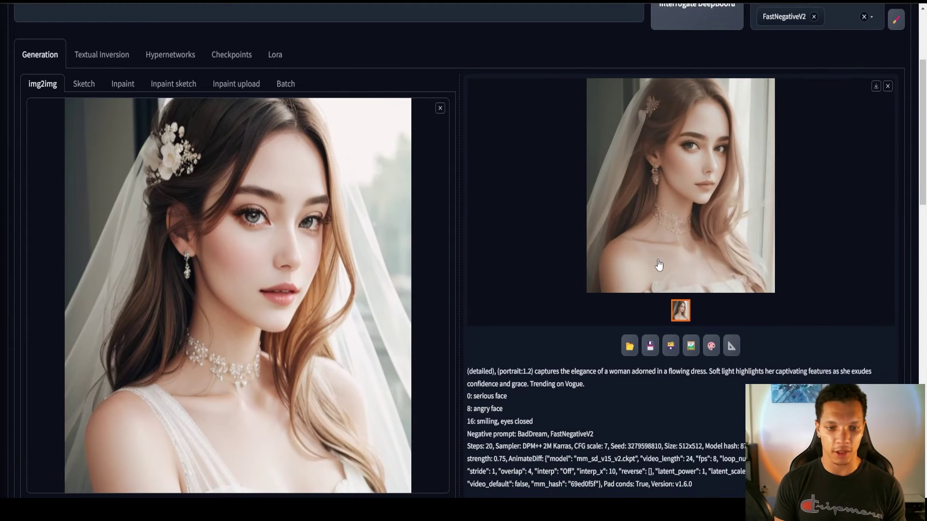
scroll(644, 239, up, 2)
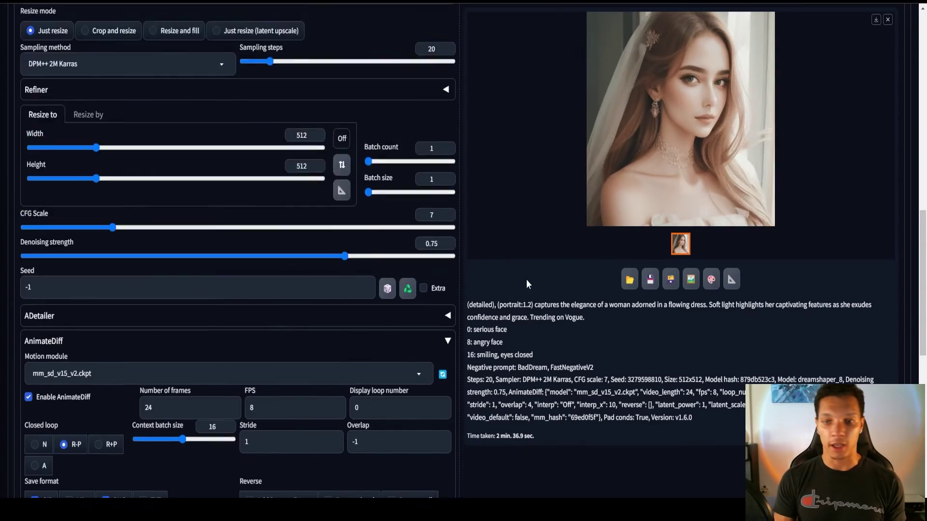
scroll(527, 284, up, 12)
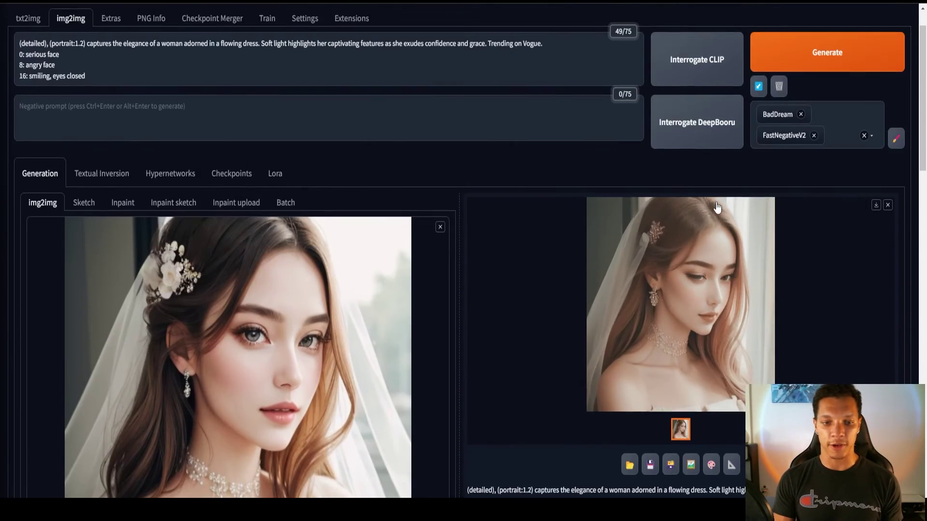
scroll(702, 195, down, 7)
scroll(615, 160, down, 15)
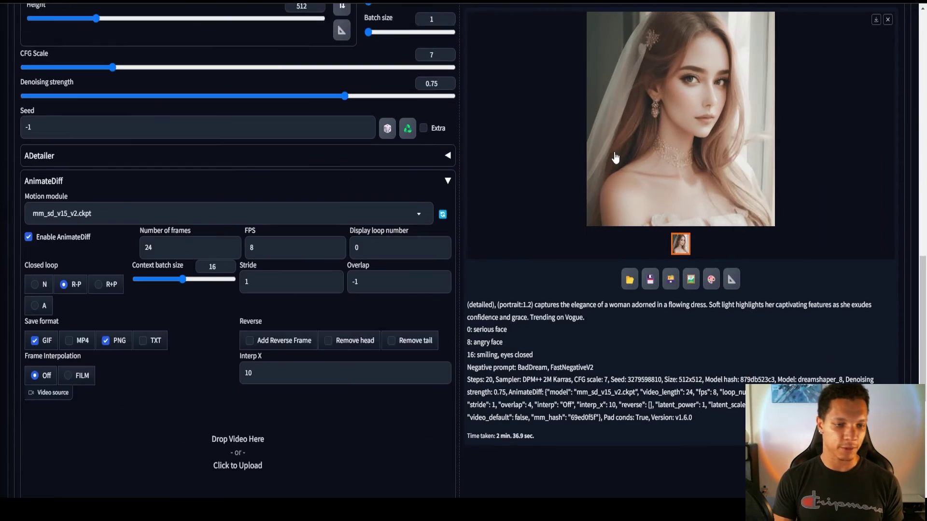
scroll(95, 293, up, 8)
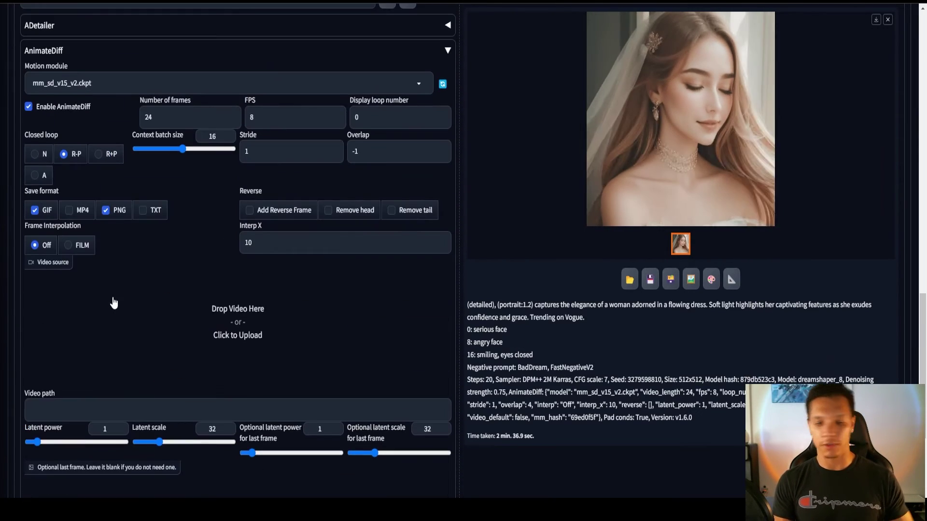
scroll(150, 284, up, 15)
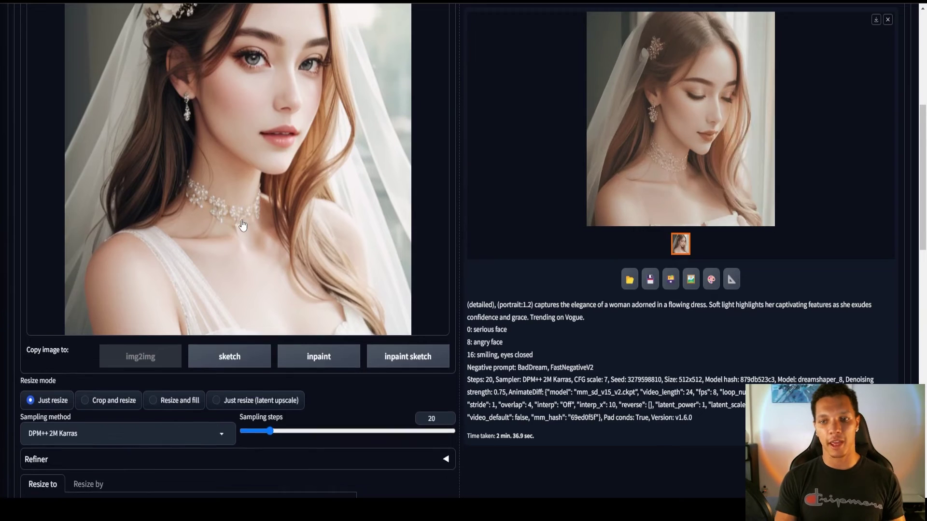
scroll(308, 213, up, 3)
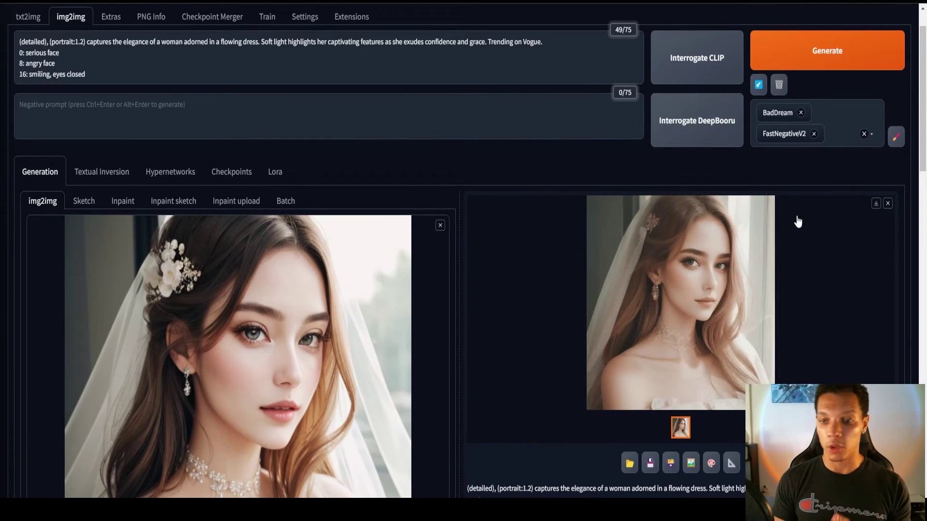
click(706, 203)
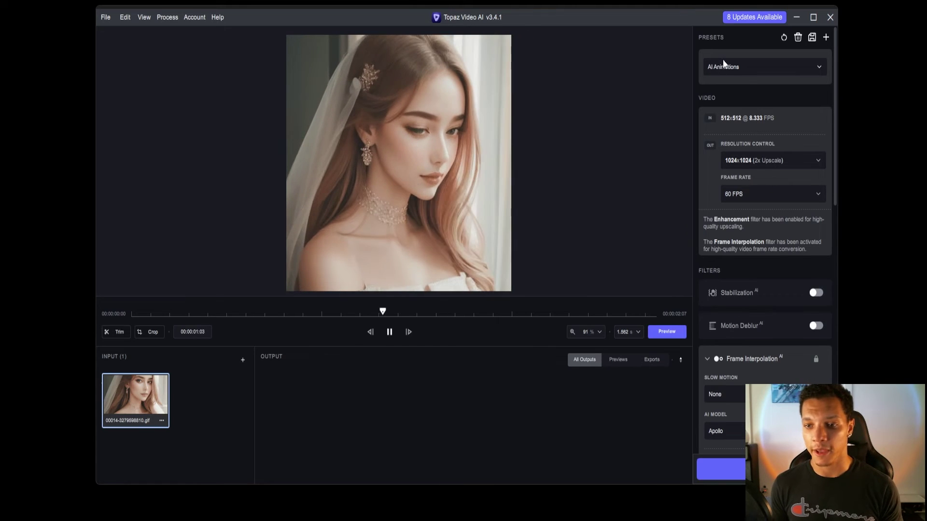
Check the AI Animations settings (2x to 1024x1024, 60 FPS) and render a preview.
scroll(768, 68, down, 2)
scroll(766, 99, down, 7)
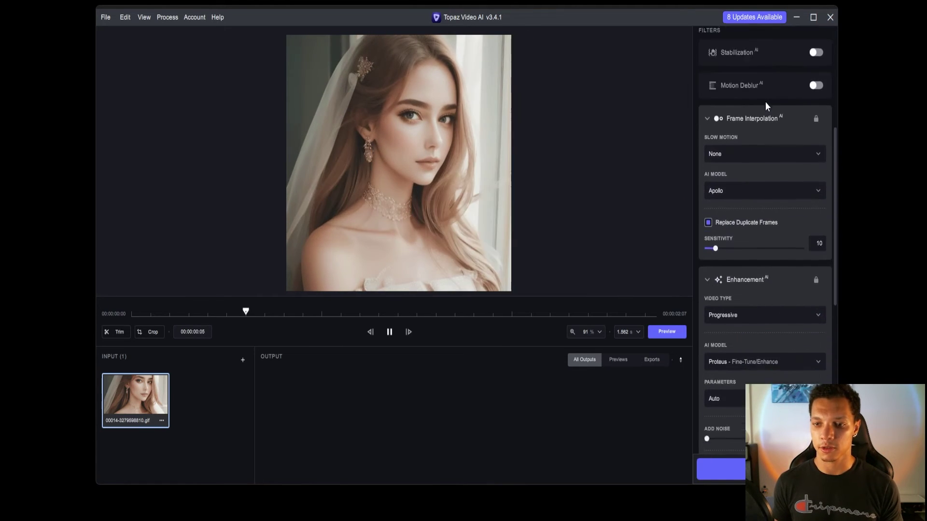
scroll(753, 116, down, 5)
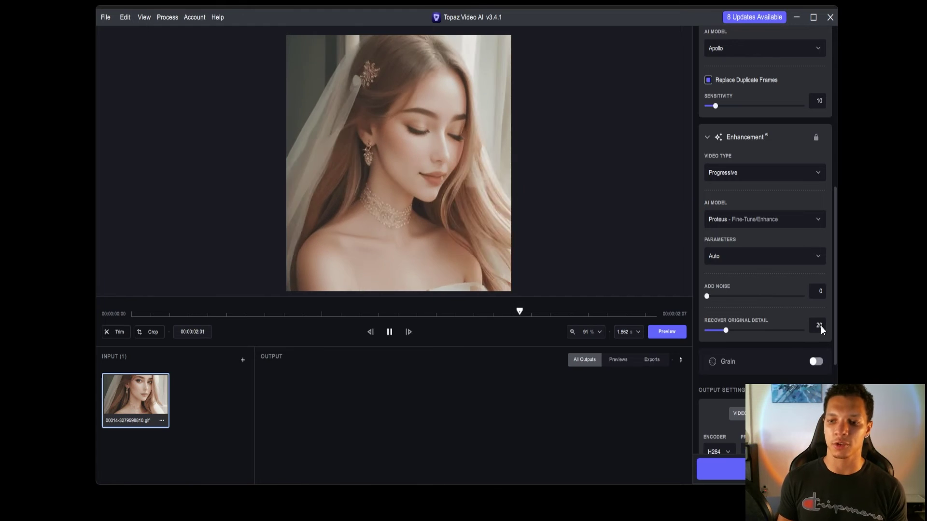
scroll(804, 327, down, 5)
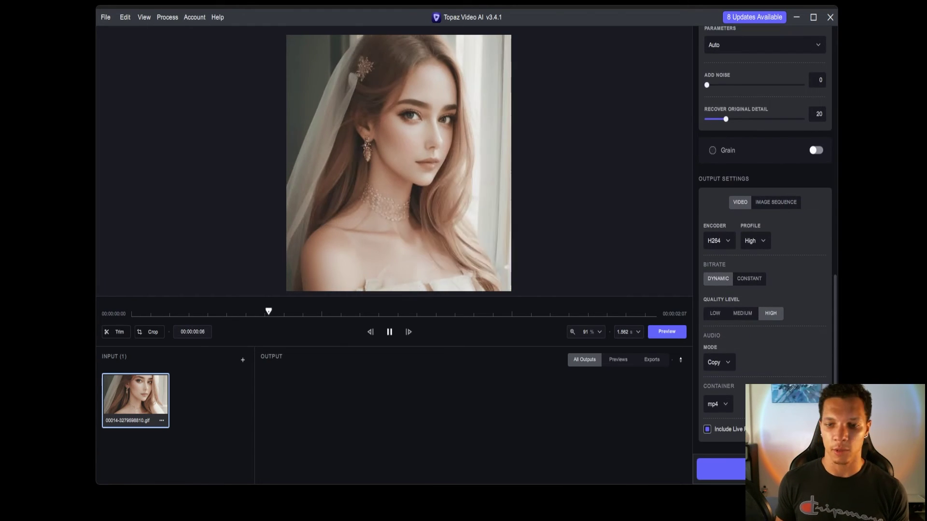
click(667, 332)
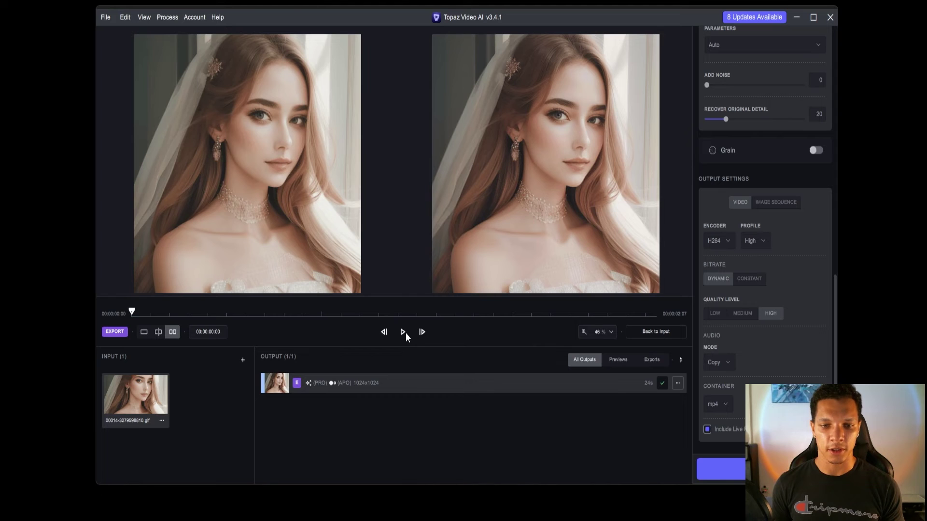
Play the 1024x1024 preview side by side with the original bride GIF.
click(403, 333)
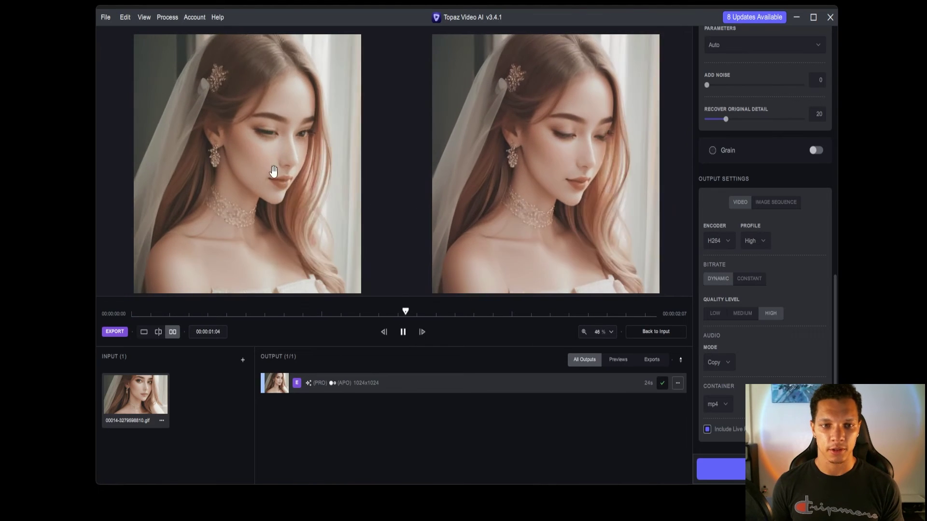